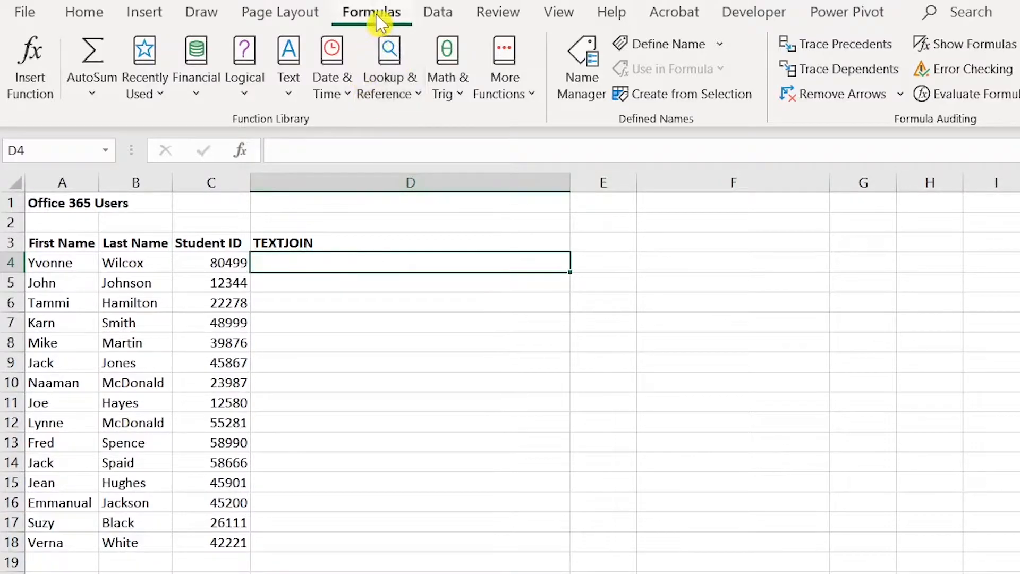
- Insert a TEXTJOIN formula in D4 joining A4, B4 and C4 with a "-" delimiter
{"action": "left_click", "coordinate": [295, 94]}
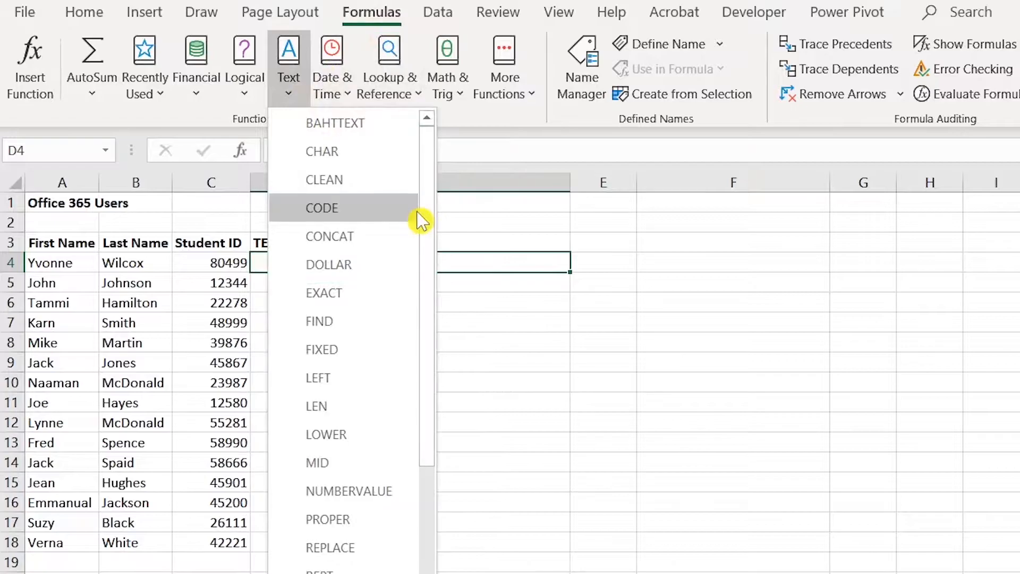
{"action": "left_click_drag", "start_coordinate": [429, 220], "coordinate": [433, 392]}
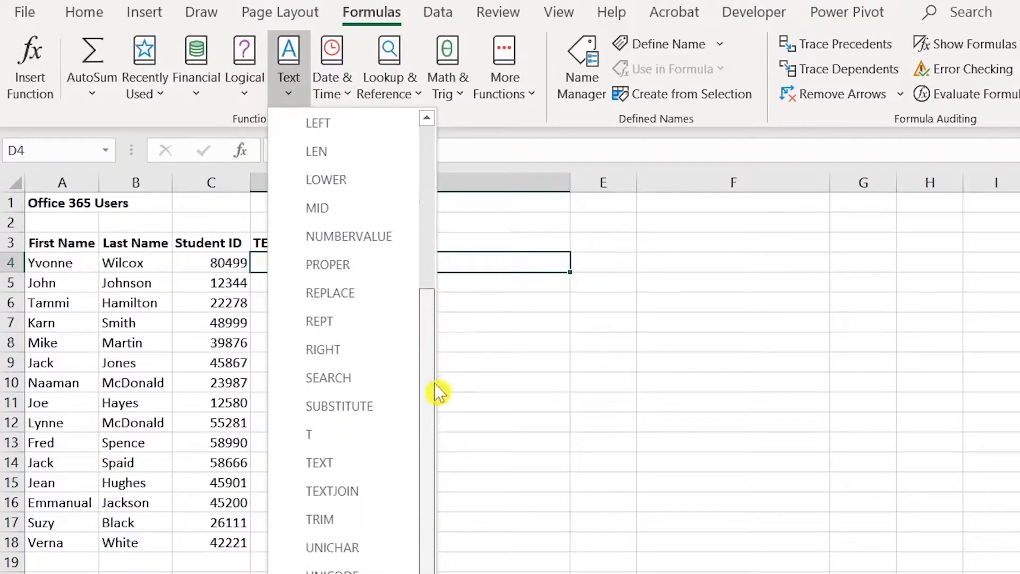
{"action": "left_click", "coordinate": [367, 487]}
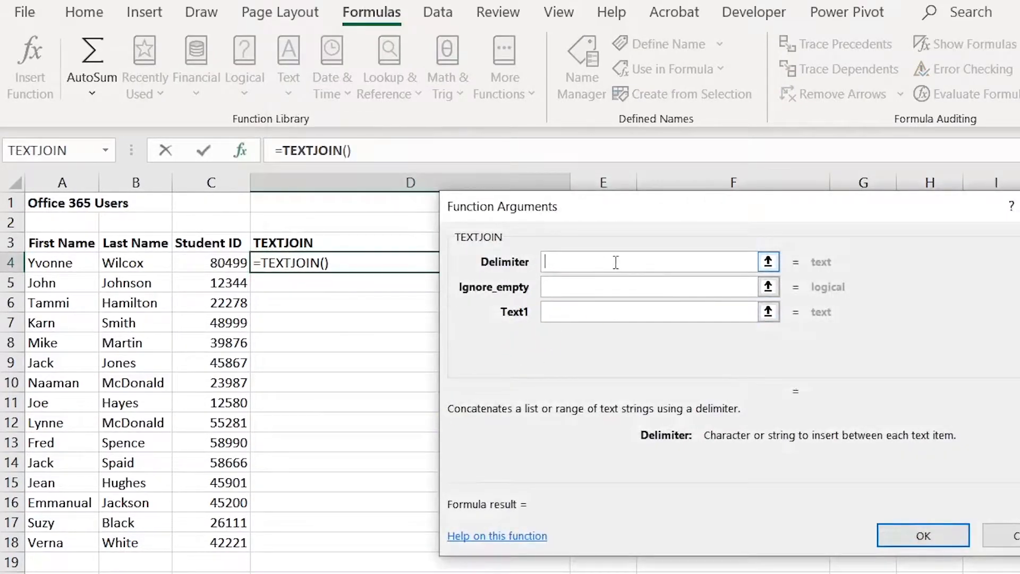
{"action": "type", "text": "-"}
{"action": "left_click", "coordinate": [585, 290]}
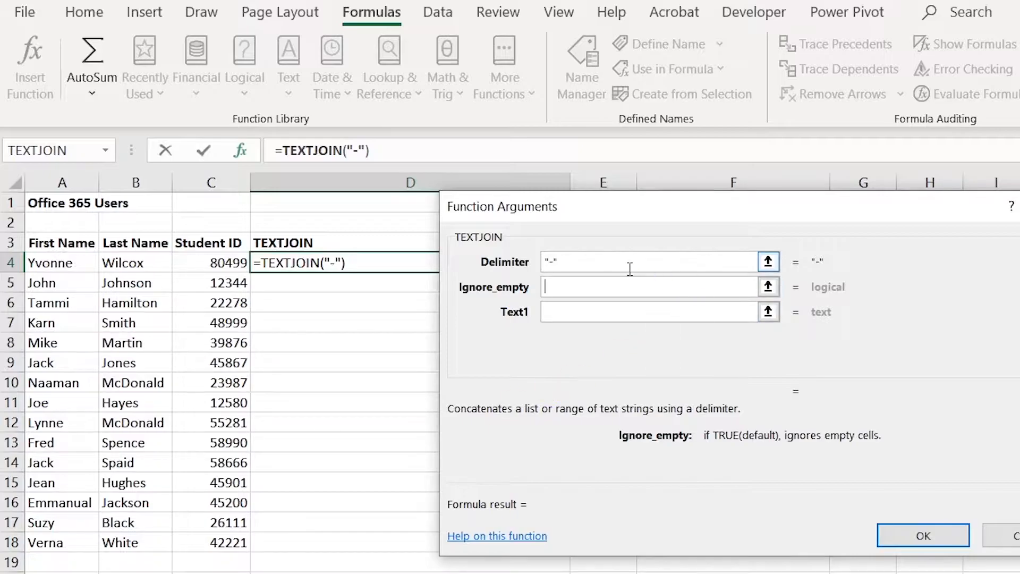
{"action": "left_click", "coordinate": [578, 319]}
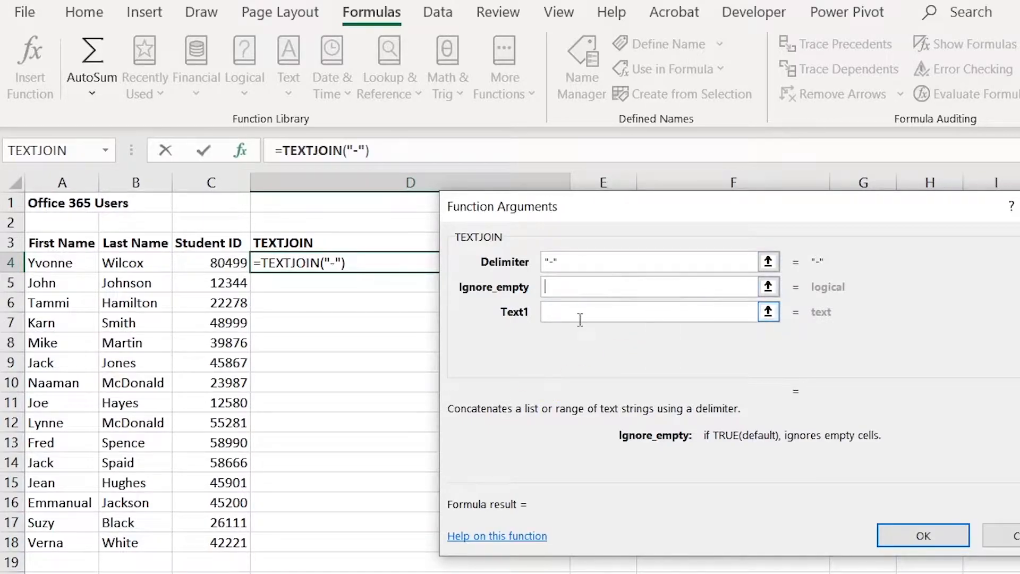
{"action": "left_click", "coordinate": [51, 266]}
{"action": "left_click", "coordinate": [559, 338]}
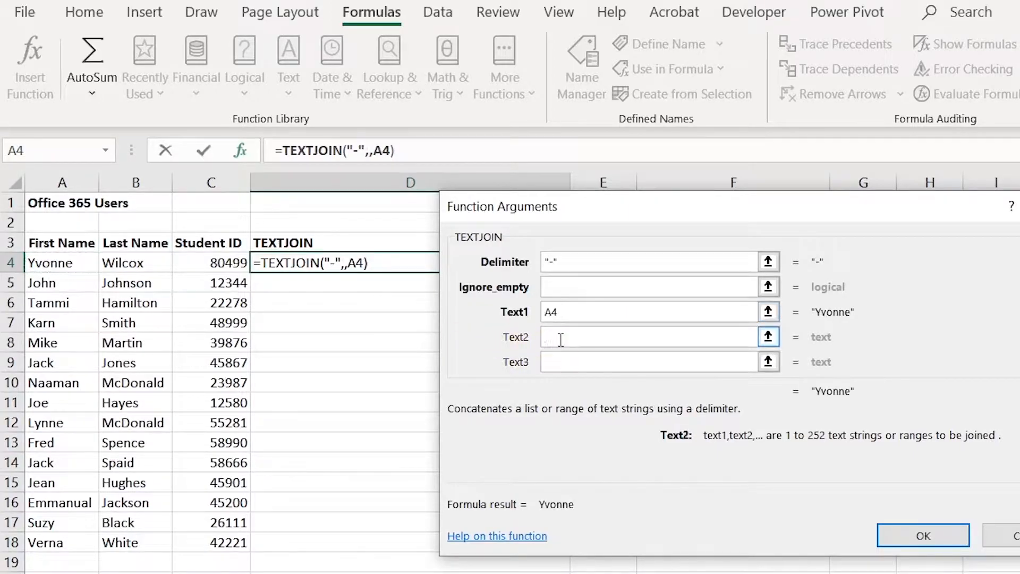
{"action": "left_click", "coordinate": [136, 266]}
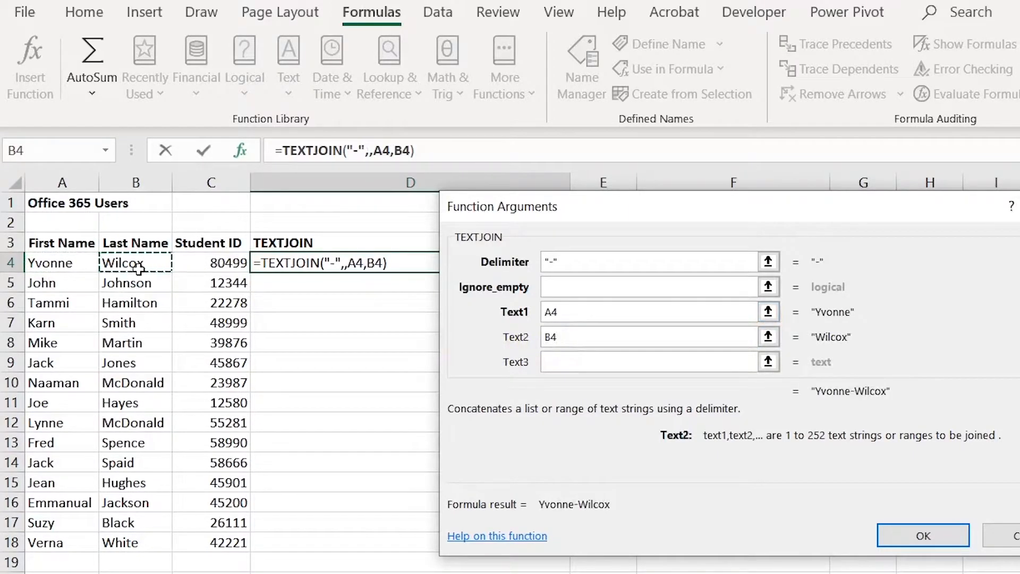
{"action": "left_click", "coordinate": [561, 362]}
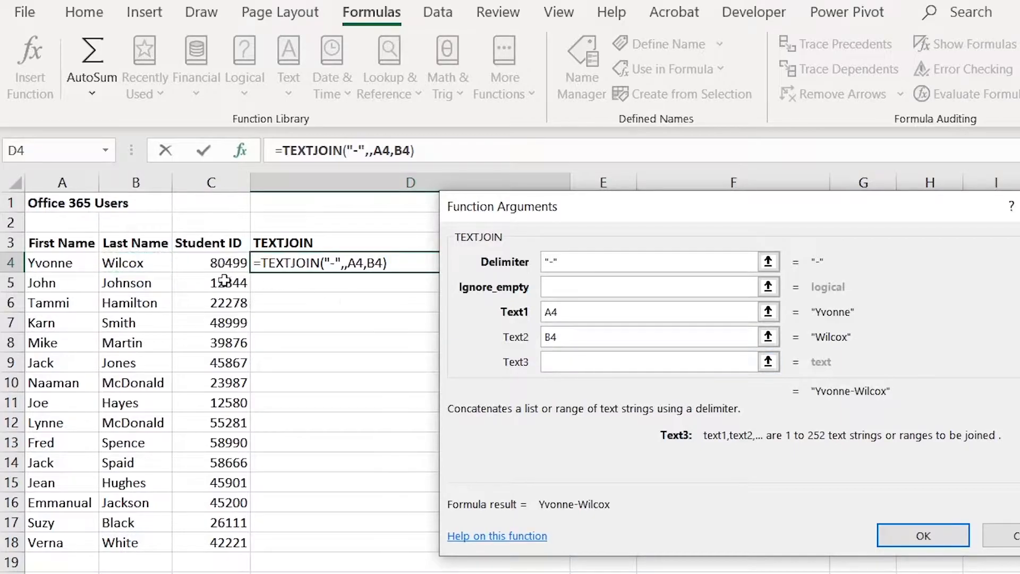
{"action": "left_click", "coordinate": [205, 264]}
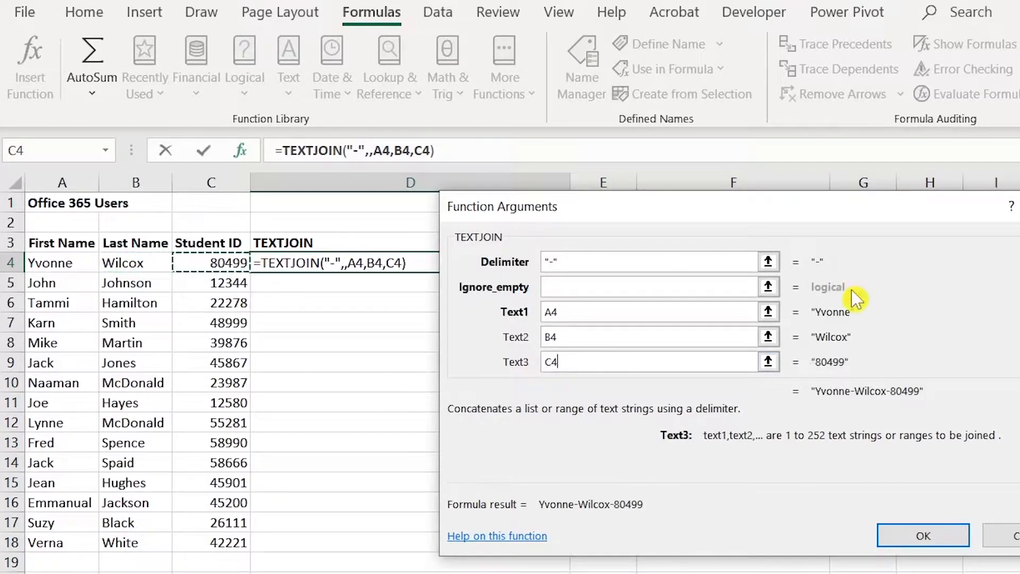
{"action": "left_click", "coordinate": [913, 536]}
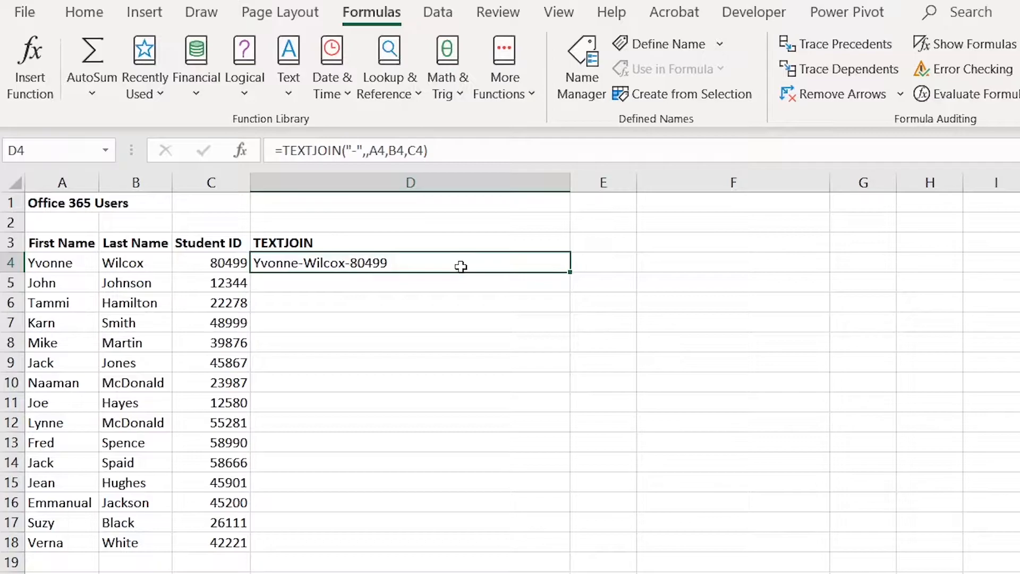
- Change D4's TEXTJOIN delimiter from a hyphen to an underscore
{"action": "left_click", "coordinate": [357, 150]}
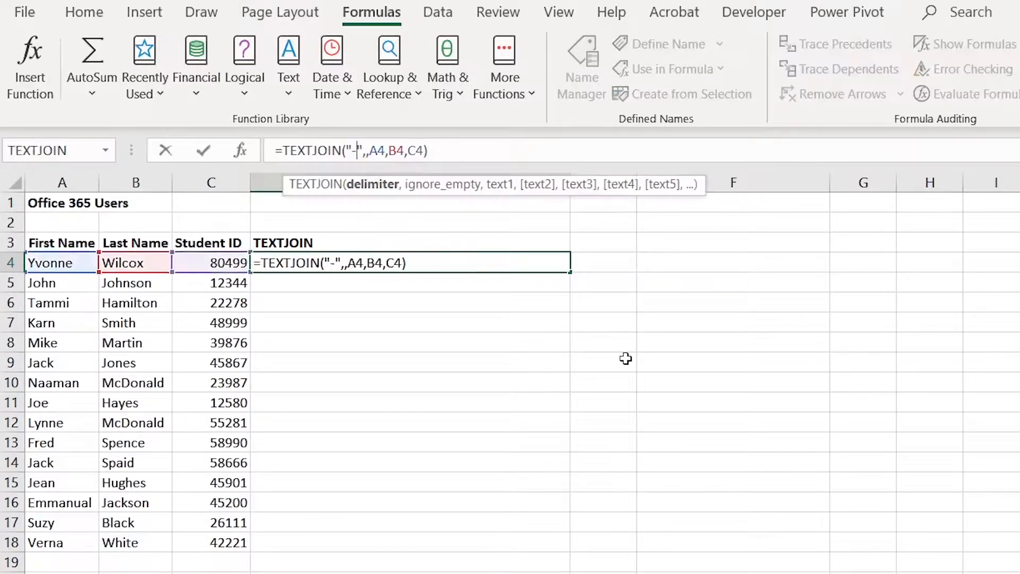
{"action": "key", "text": "BackSpace"}
{"action": "type", "text": "_"}
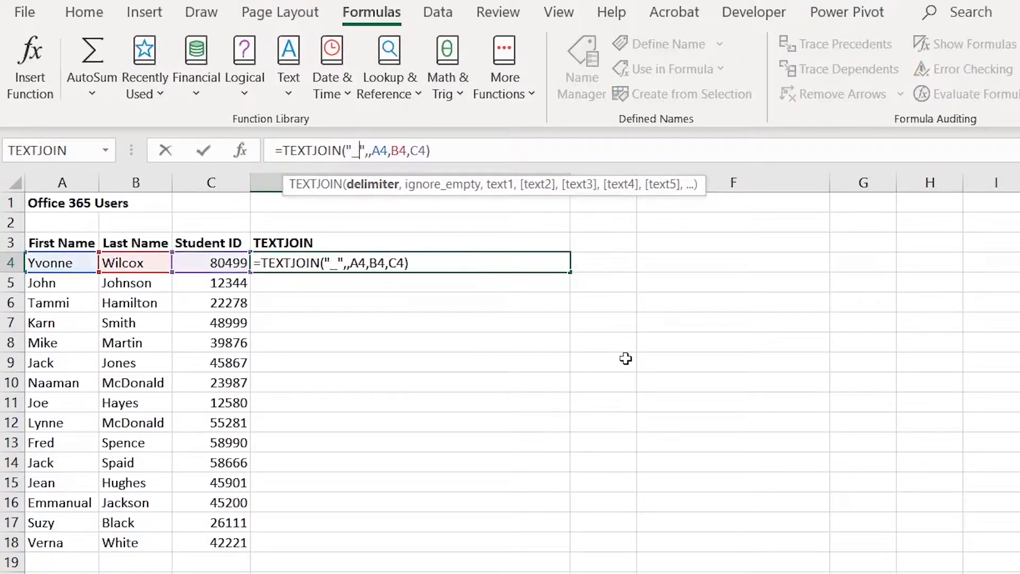
{"action": "key", "text": "Return"}
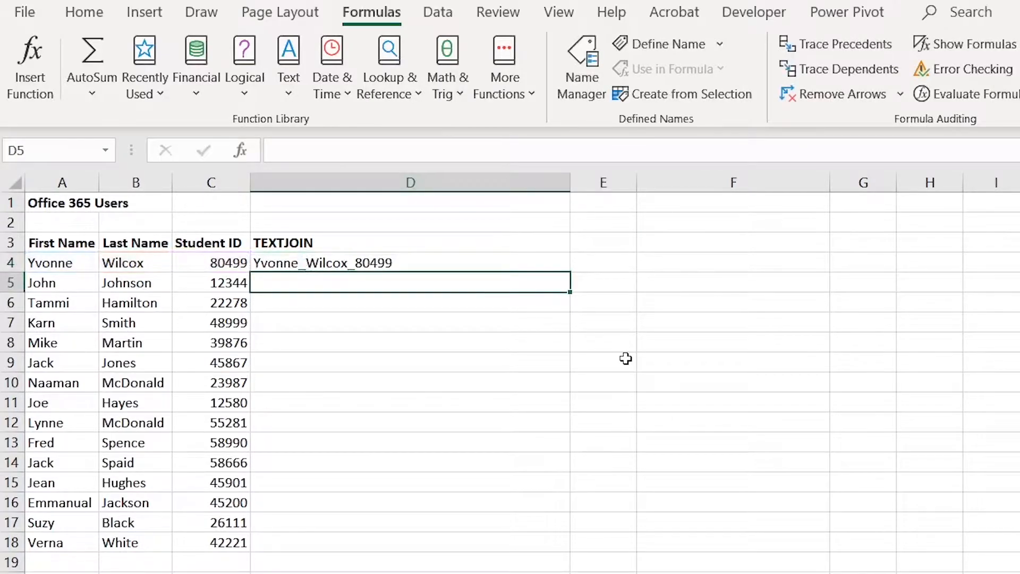
- Switch D4's delimiter to a space, then clear the formula from D4
{"action": "left_click", "coordinate": [505, 268]}
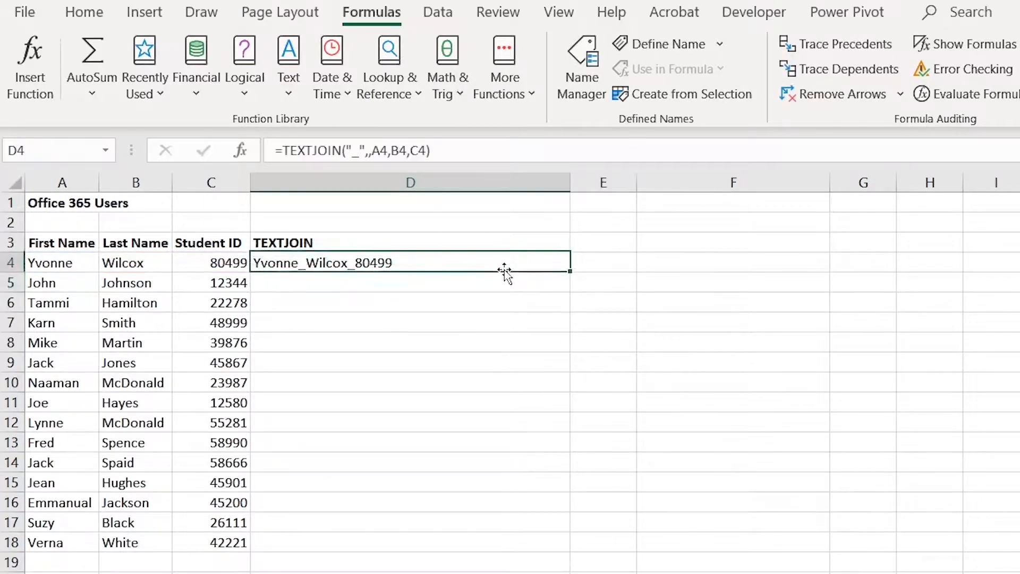
{"action": "left_click", "coordinate": [361, 151]}
{"action": "key", "text": "BackSpace"}
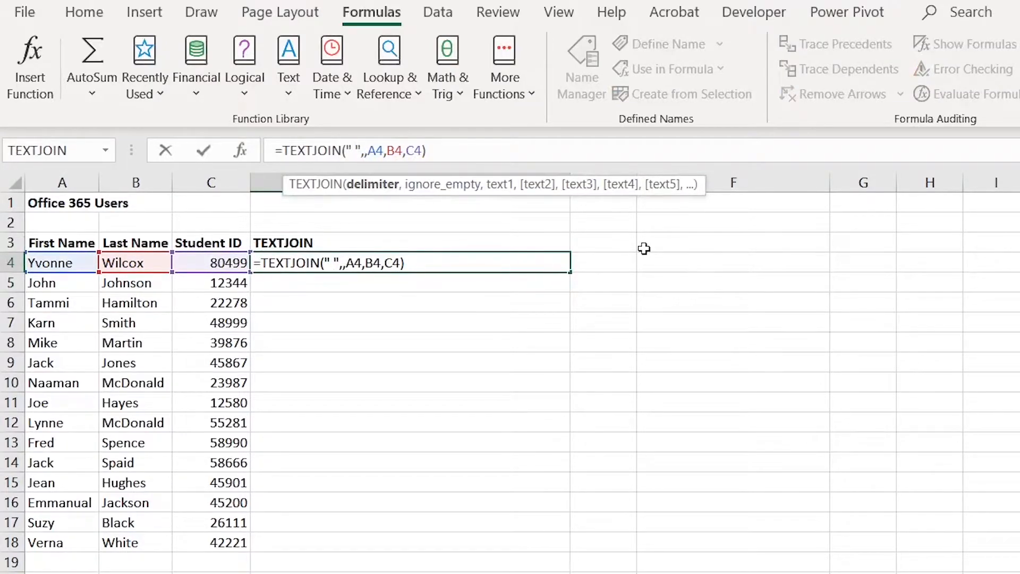
{"action": "key", "text": "Return"}
{"action": "left_click", "coordinate": [499, 268]}
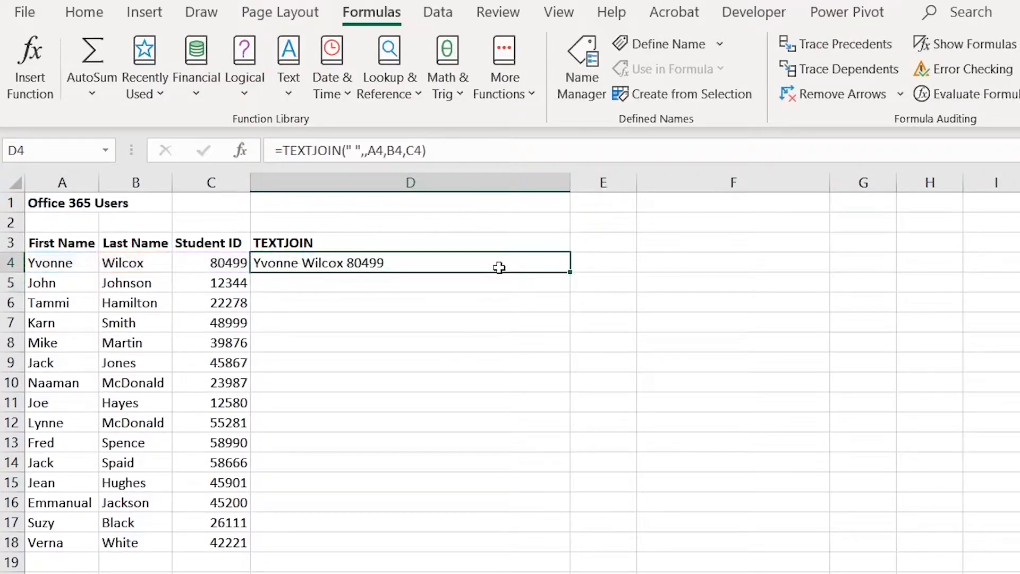
{"action": "key", "text": "Delete"}
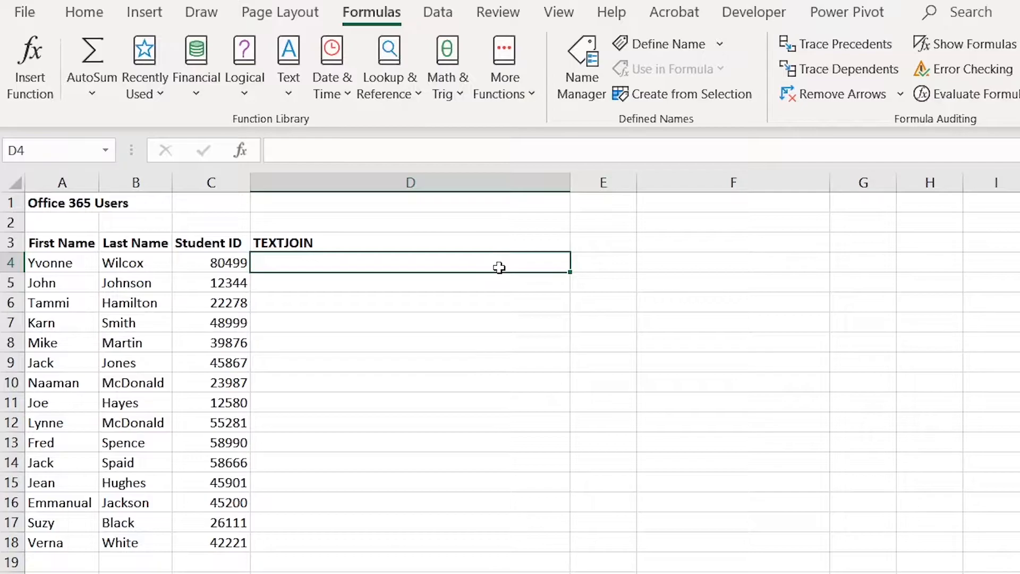
- Start a TEXTJOIN formula in D4 with a "-" delimiter and TRUE to ignore empty cells
{"action": "type", "text": "="}
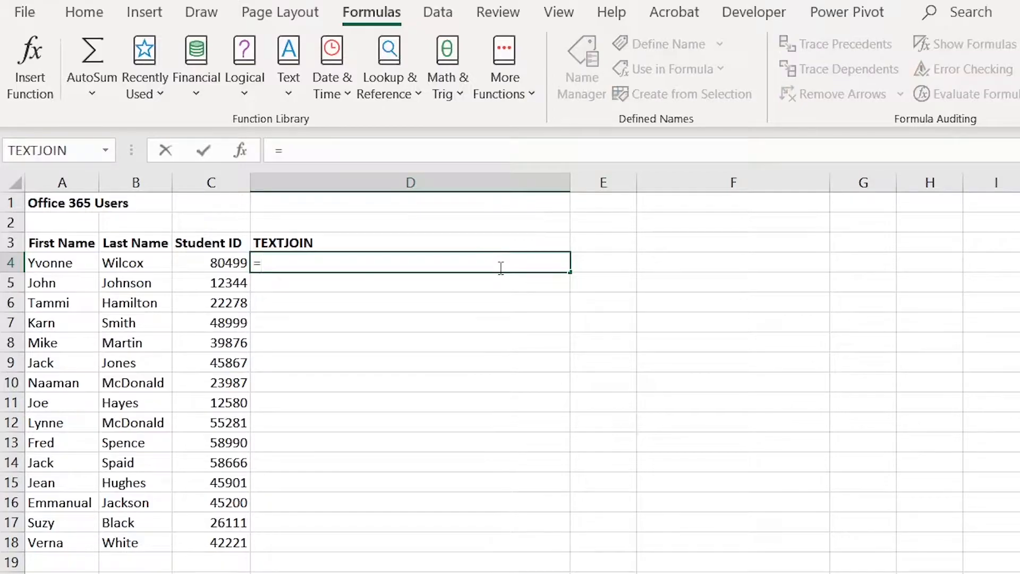
{"action": "type", "text": "tex"}
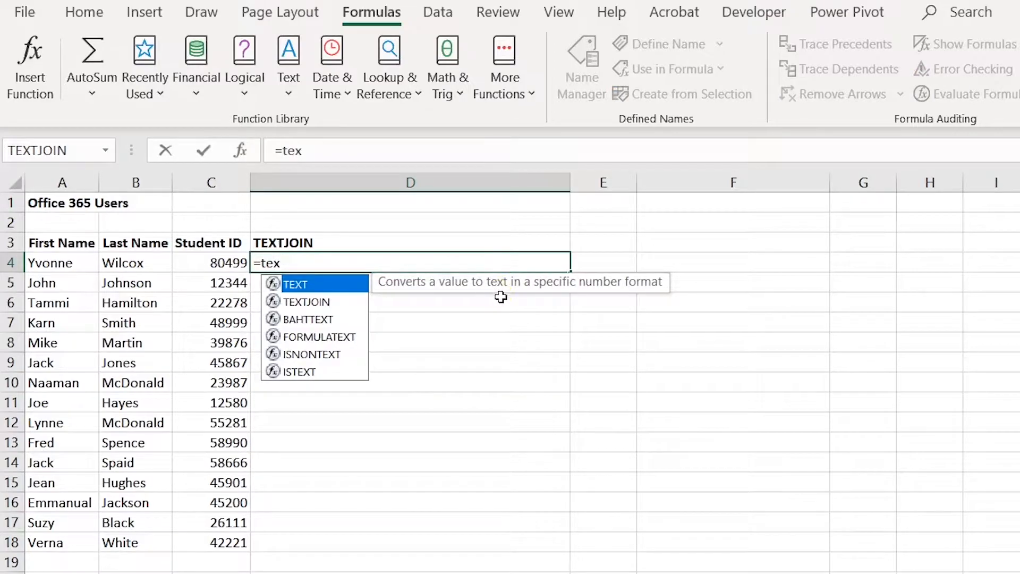
{"action": "left_click", "coordinate": [339, 305]}
{"action": "double_click", "coordinate": [339, 305]}
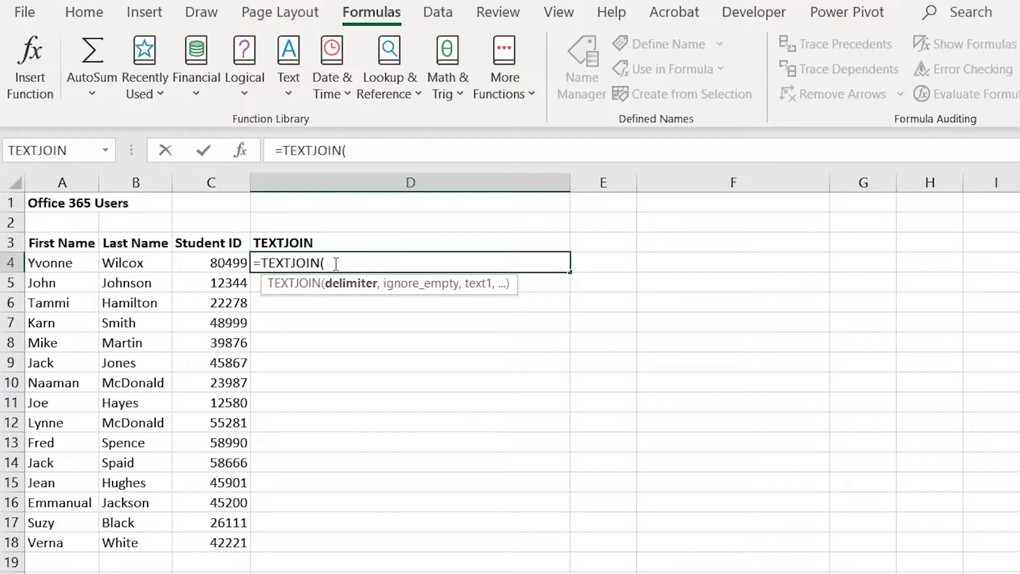
{"action": "type", "text": "\"-\","}
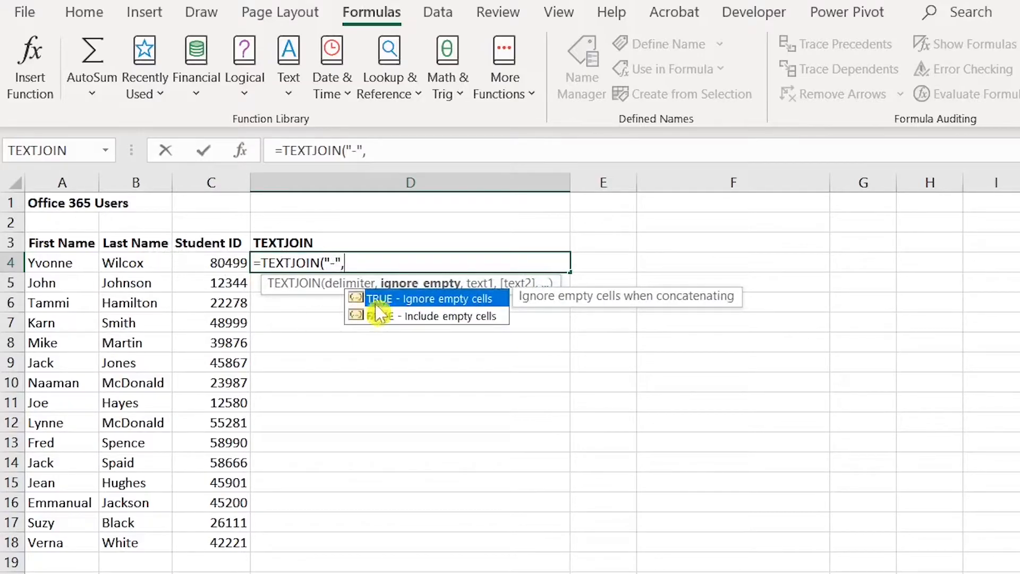
{"action": "double_click", "coordinate": [439, 299]}
{"action": "type", "text": ","}
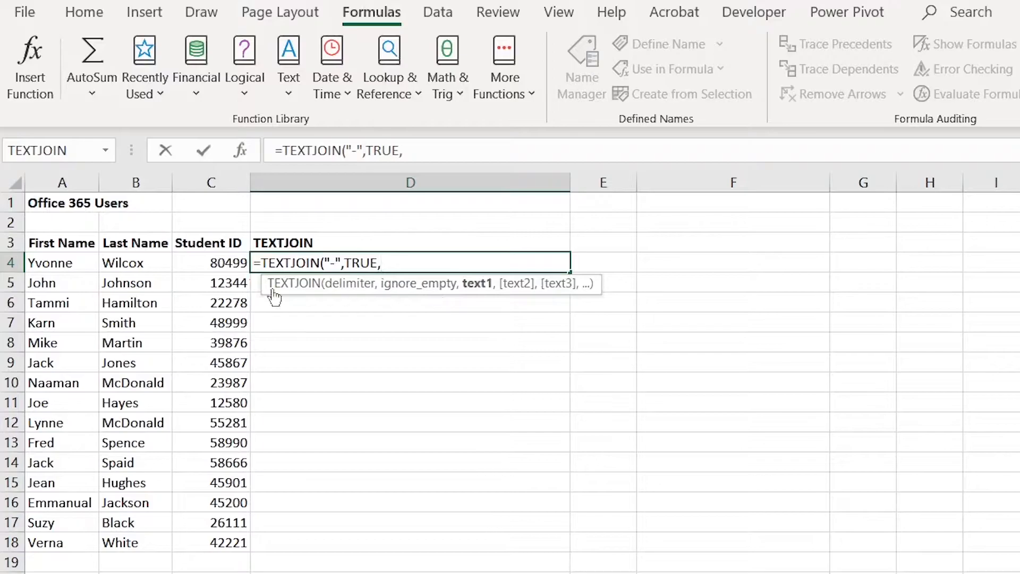
- Add A4, B4 and C4 as the text arguments and close the formula
{"action": "left_click", "coordinate": [64, 260]}
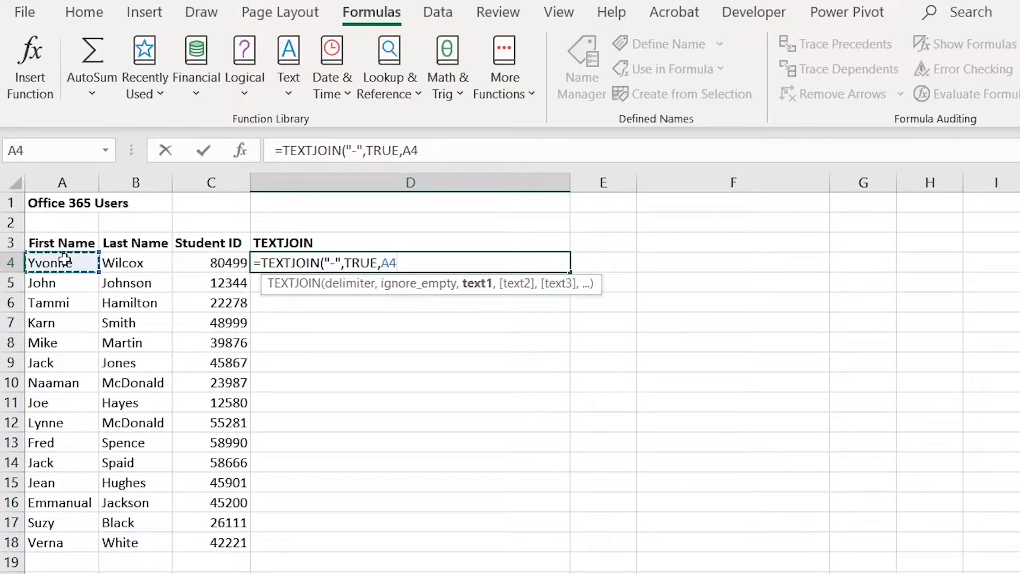
{"action": "type", "text": ","}
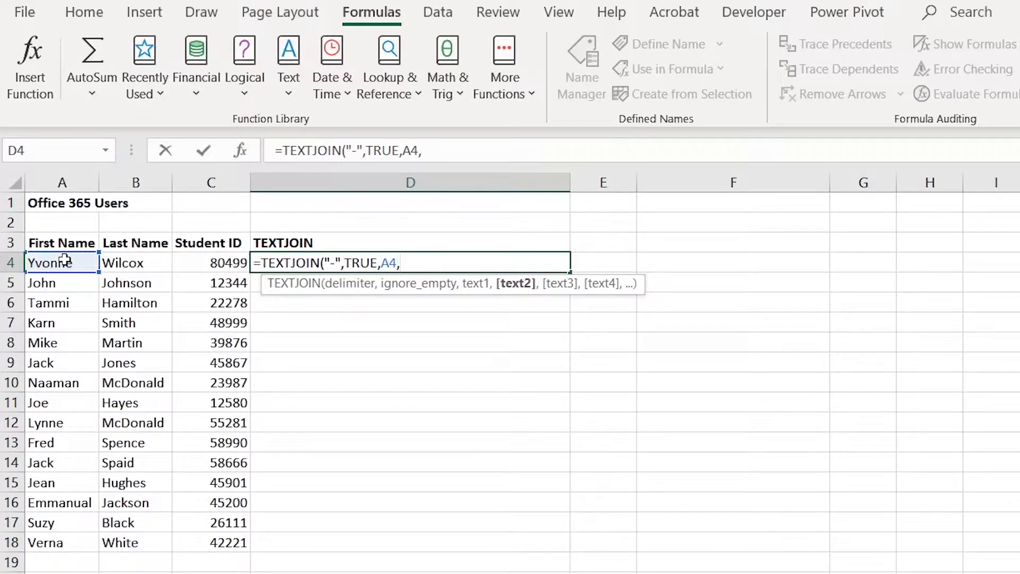
{"action": "left_click", "coordinate": [121, 262]}
{"action": "type", "text": ","}
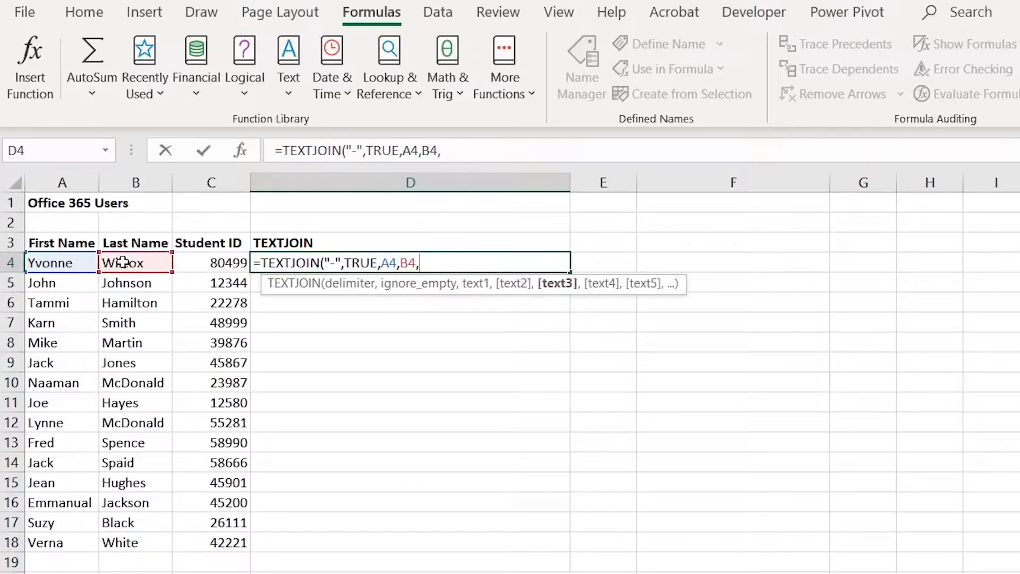
{"action": "left_click", "coordinate": [192, 261]}
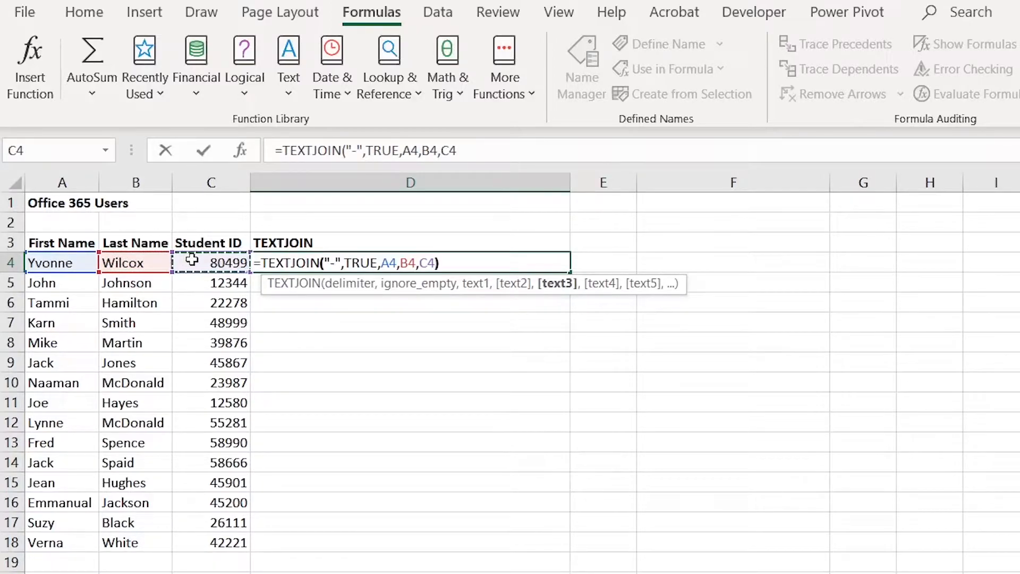
{"action": "type", "text": ")"}
{"action": "key", "text": "Return"}
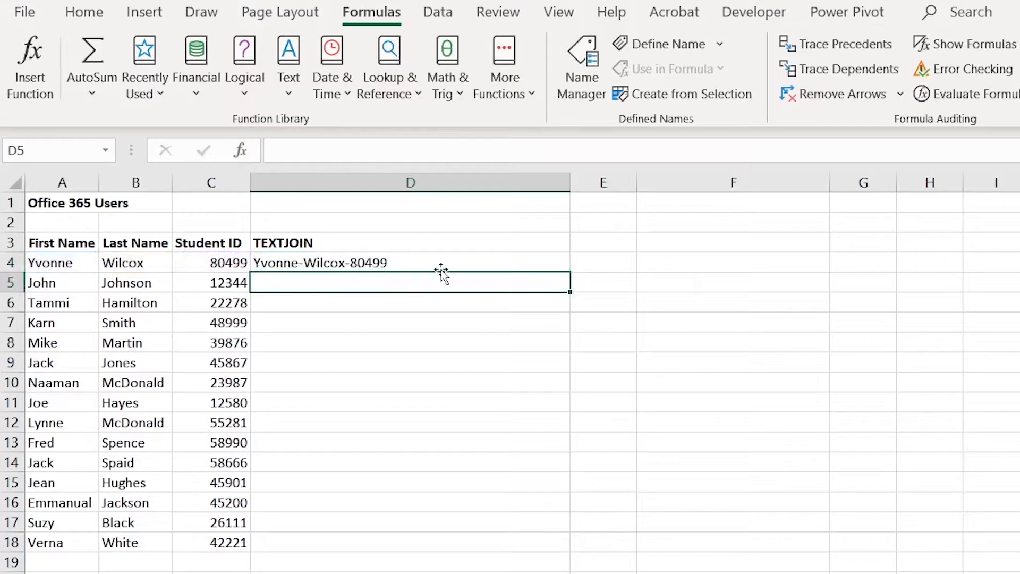
- Fill D4's formula down to D18, then delete D4:D18 and reselect D4
{"action": "left_click", "coordinate": [463, 265]}
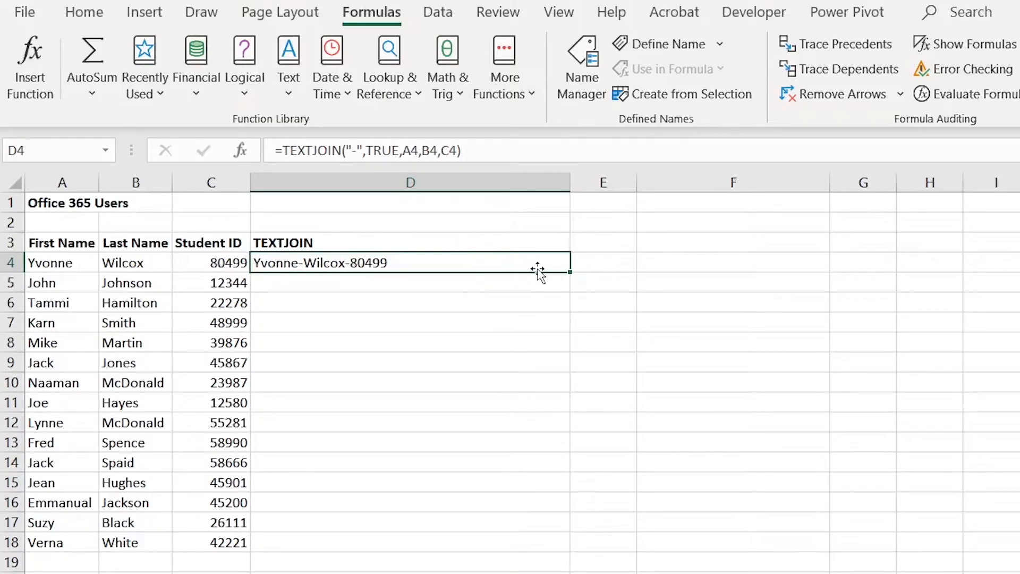
{"action": "double_click", "coordinate": [571, 273]}
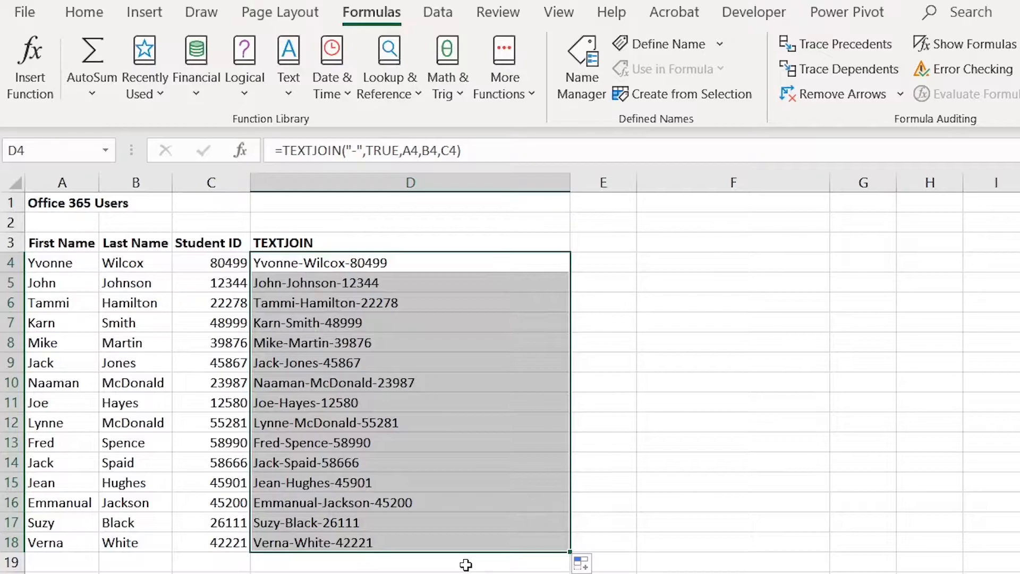
{"action": "key", "text": "Delete"}
{"action": "left_click", "coordinate": [437, 264]}
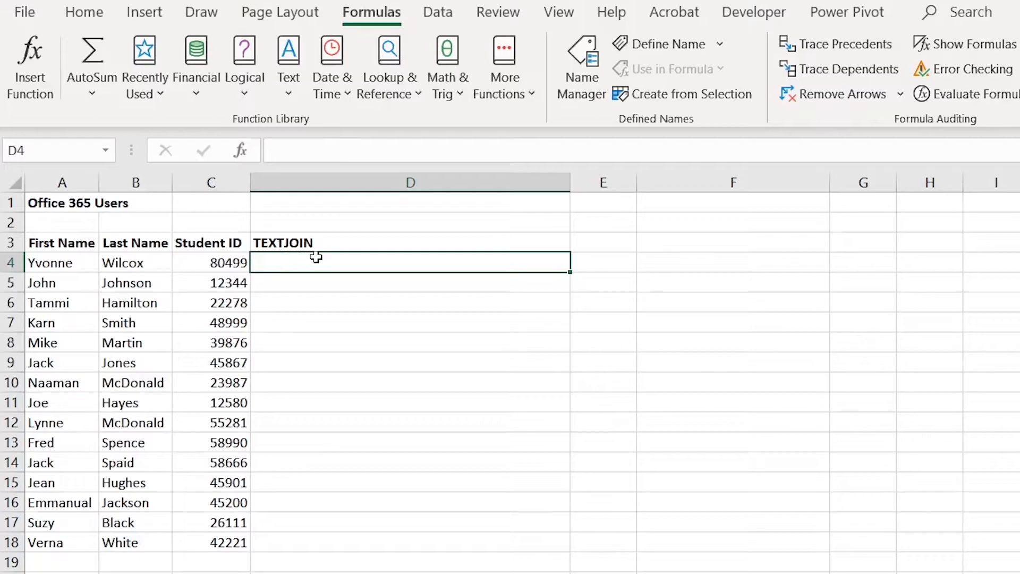
- Insert an empty TEXTJOIN function into D4 from the Text function list
{"action": "left_click", "coordinate": [289, 91]}
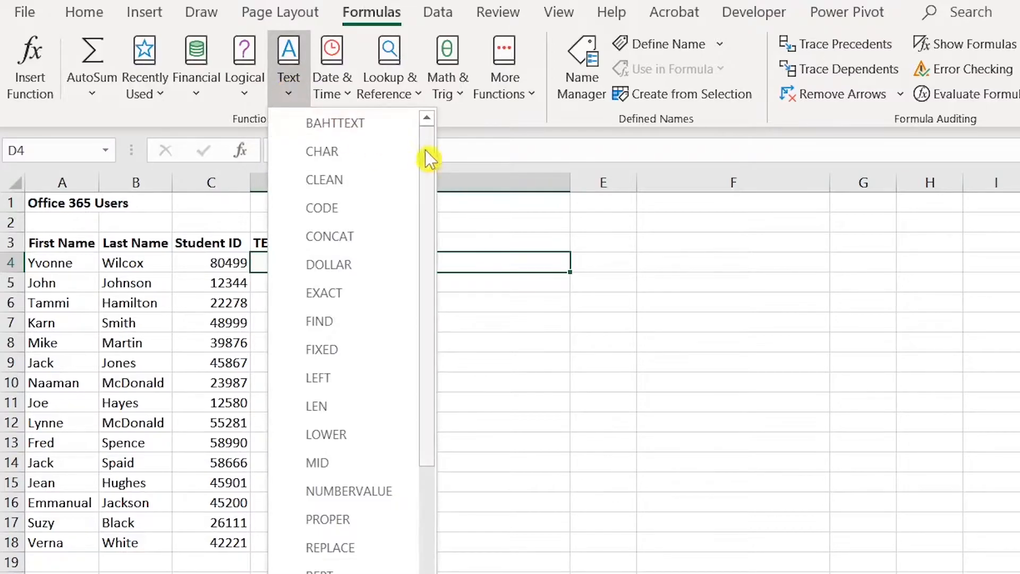
{"action": "left_click_drag", "start_coordinate": [432, 157], "coordinate": [428, 433]}
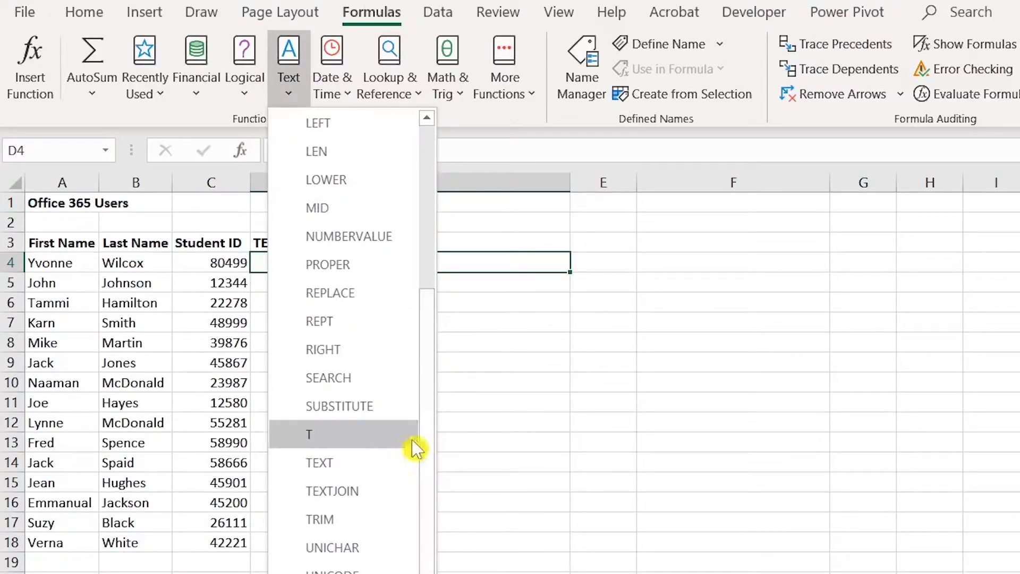
{"action": "left_click", "coordinate": [384, 486]}
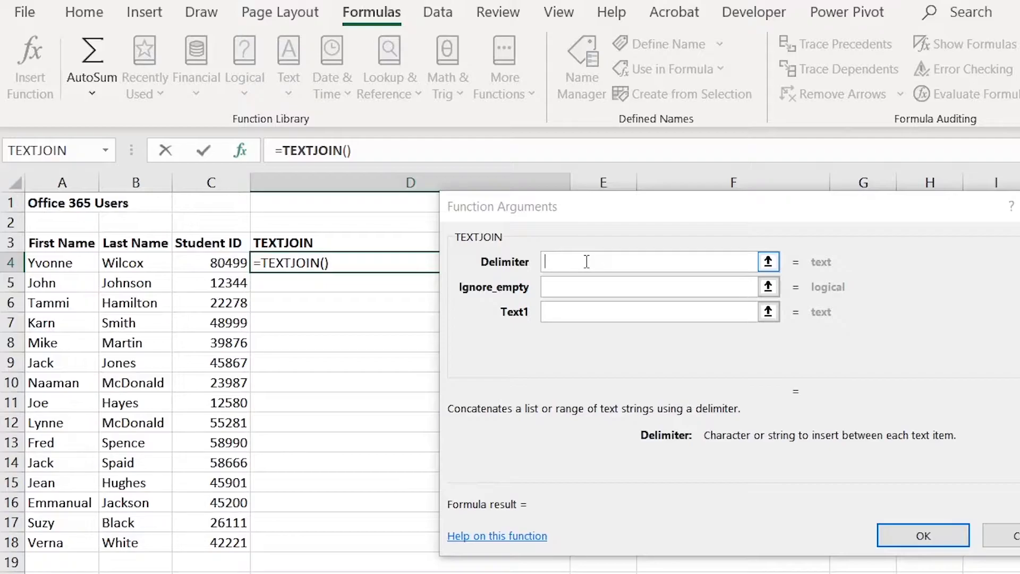
{"action": "left_click", "coordinate": [566, 285]}
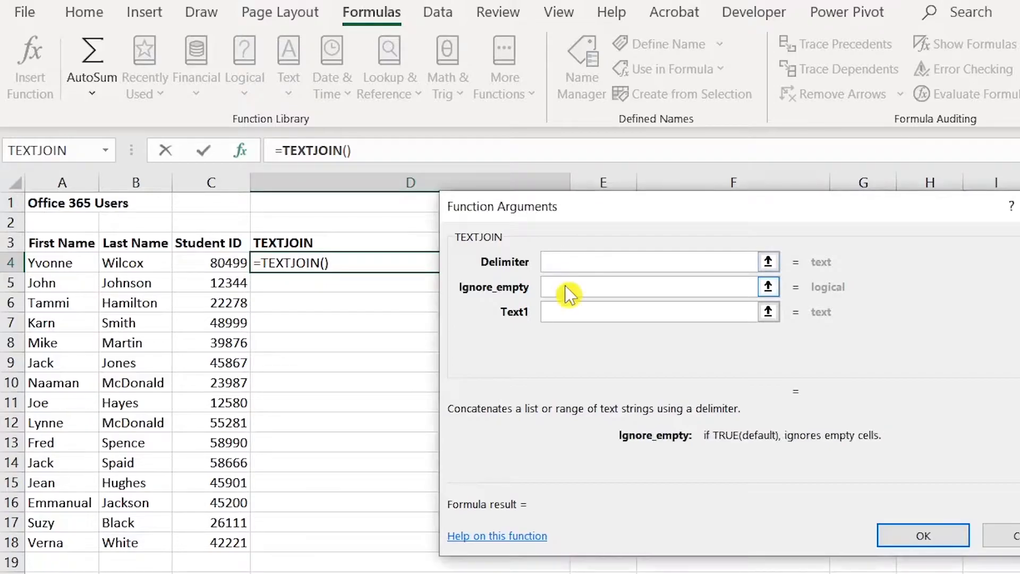
{"action": "left_click", "coordinate": [569, 310]}
{"action": "left_click", "coordinate": [56, 264]}
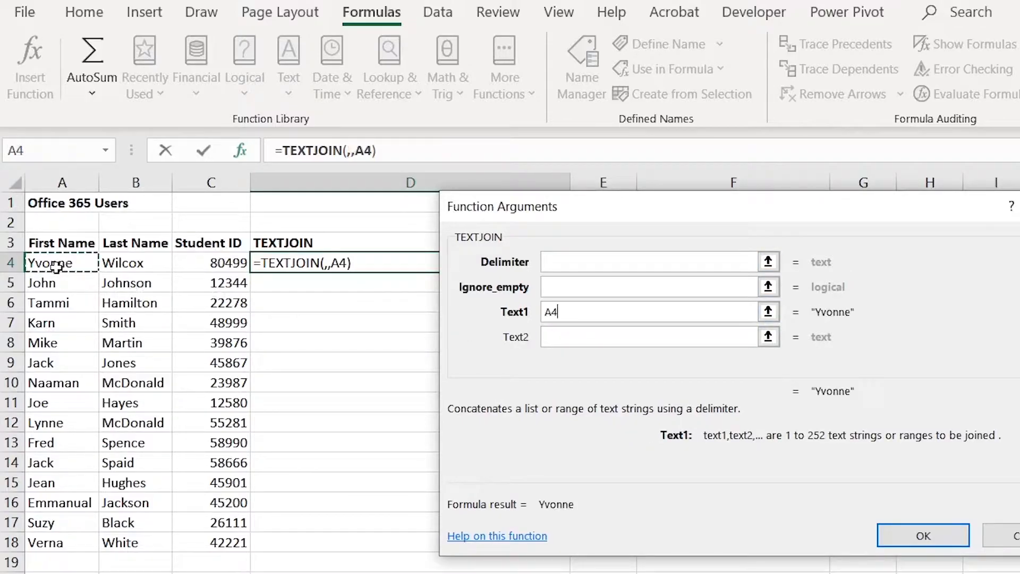
{"action": "left_click", "coordinate": [555, 336]}
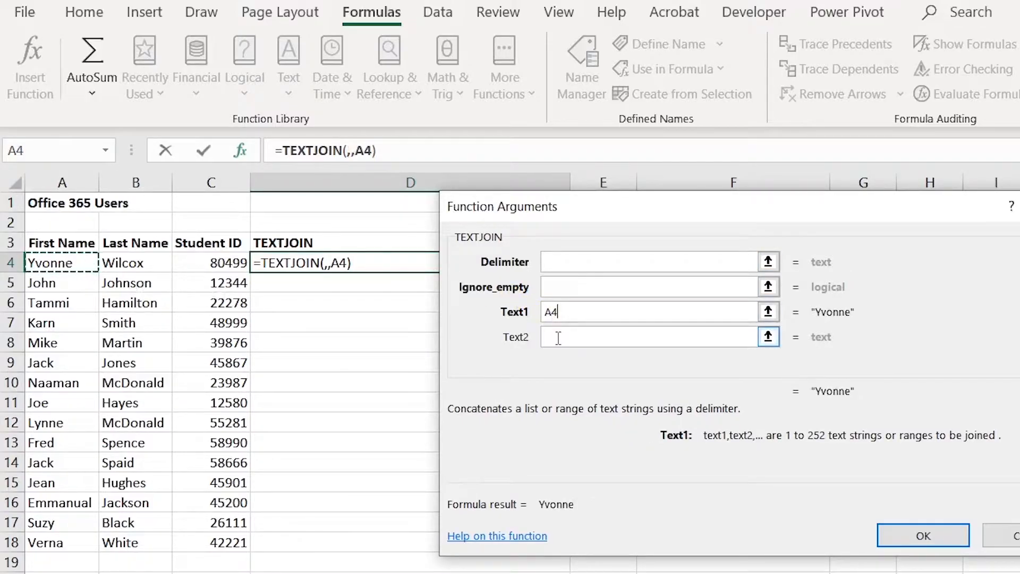
{"action": "left_click", "coordinate": [154, 264]}
{"action": "left_click", "coordinate": [598, 363]}
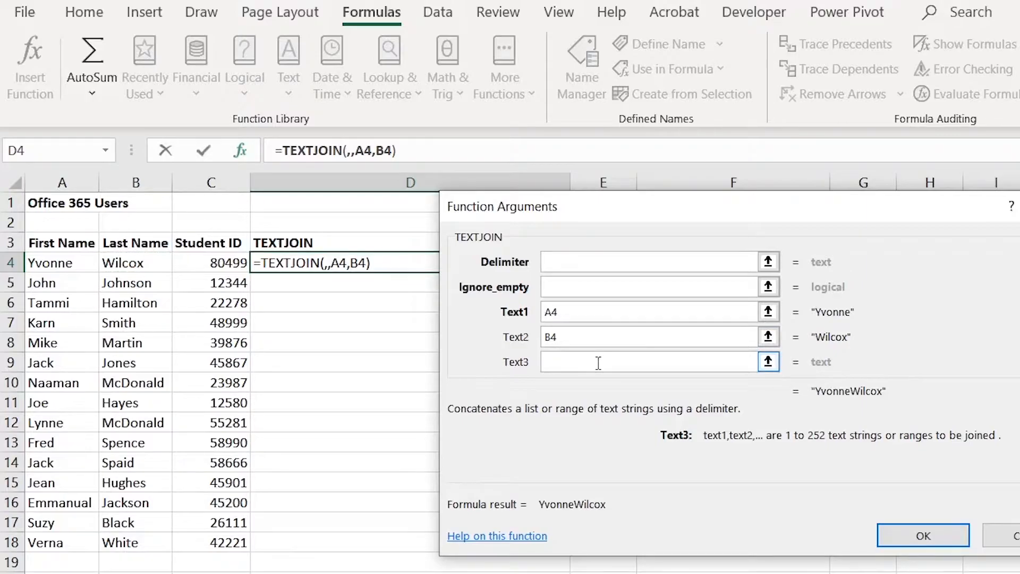
{"action": "type", "text": "\""}
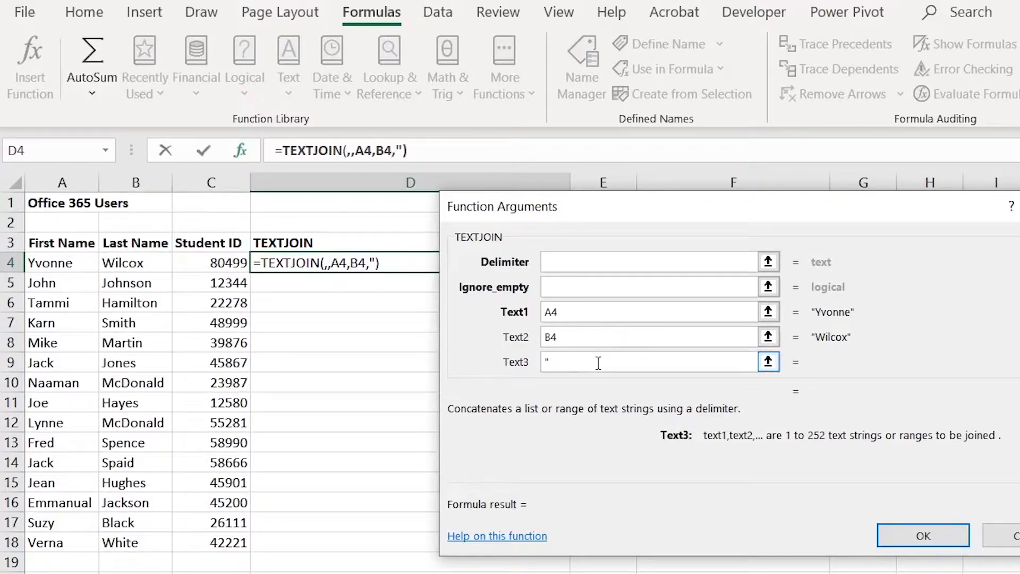
{"action": "type", "text": "@office365.e"}
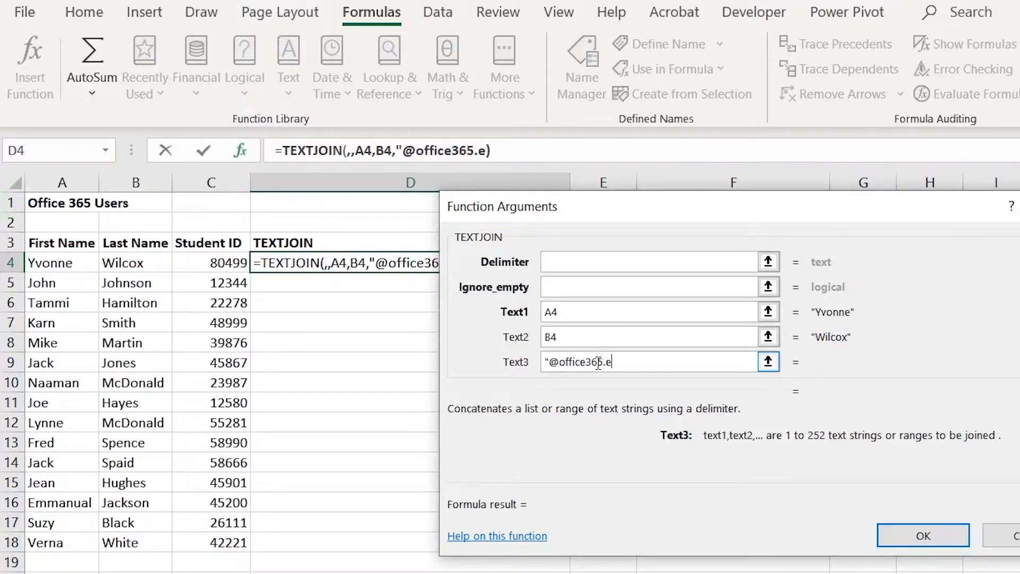
{"action": "type", "text": "verettcc.edu\""}
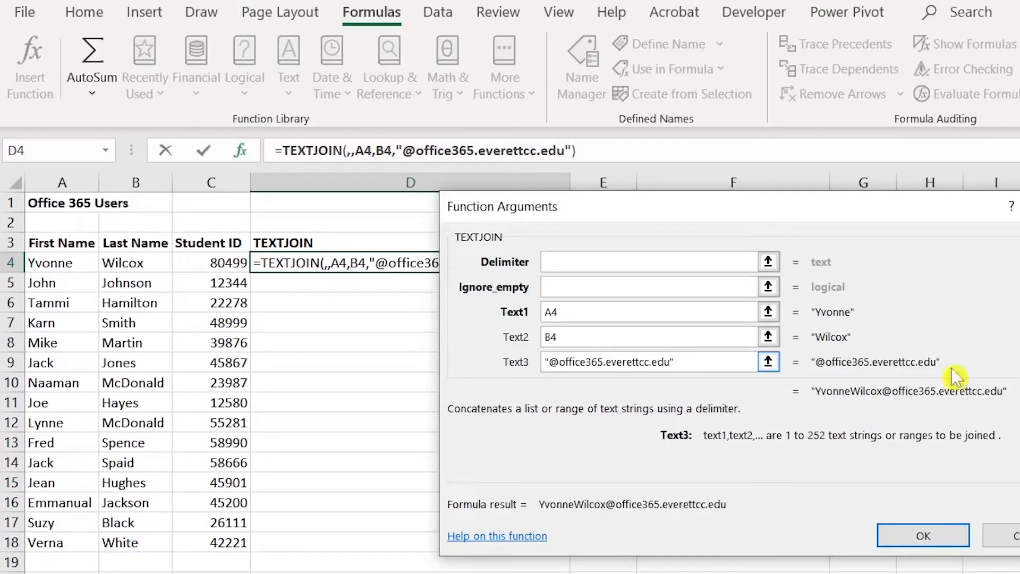
{"action": "left_click", "coordinate": [910, 540]}
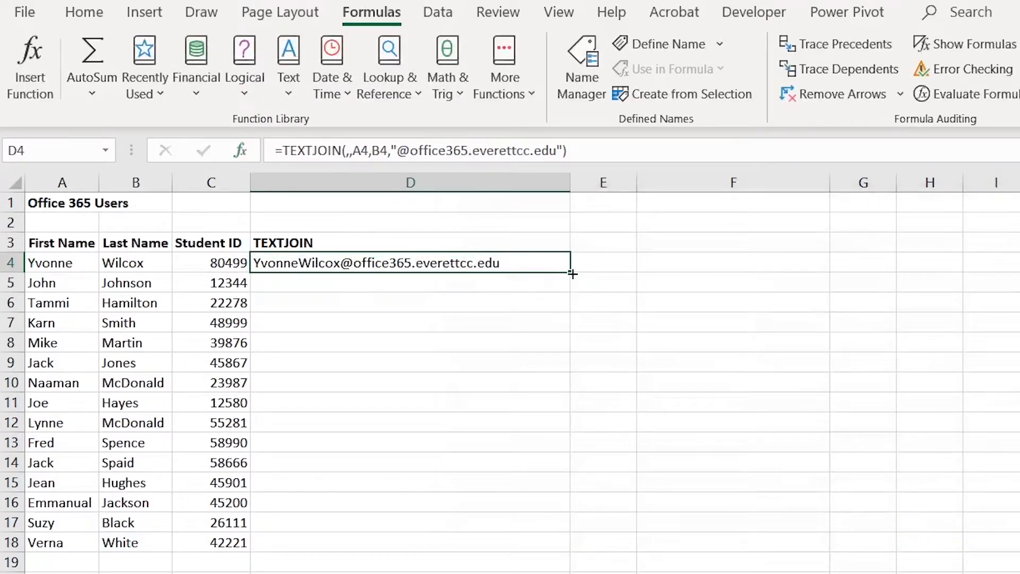
- Fill the e-mail formula down through D18 and select cell F4
{"action": "double_click", "coordinate": [572, 274]}
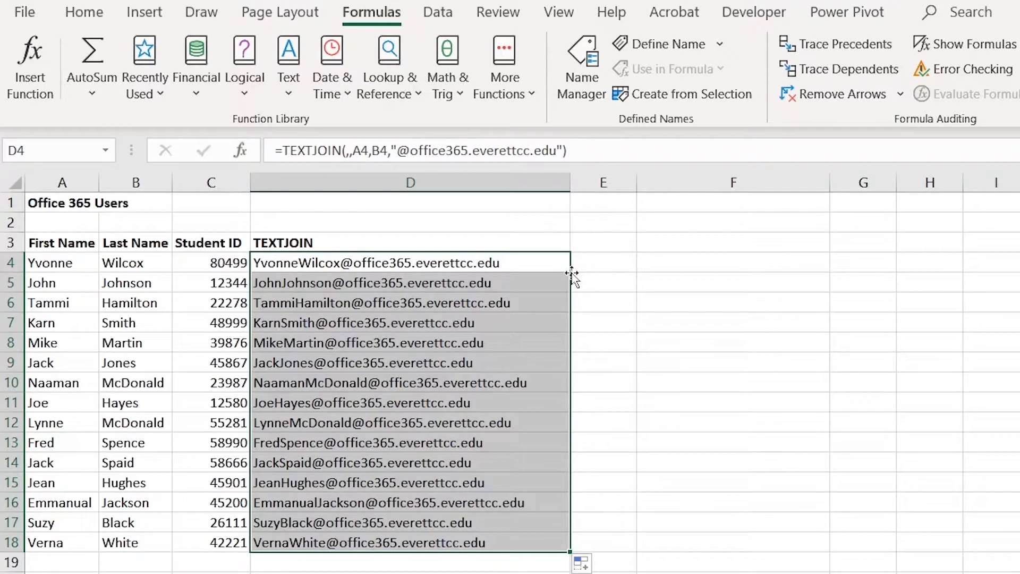
{"action": "left_click", "coordinate": [700, 265]}
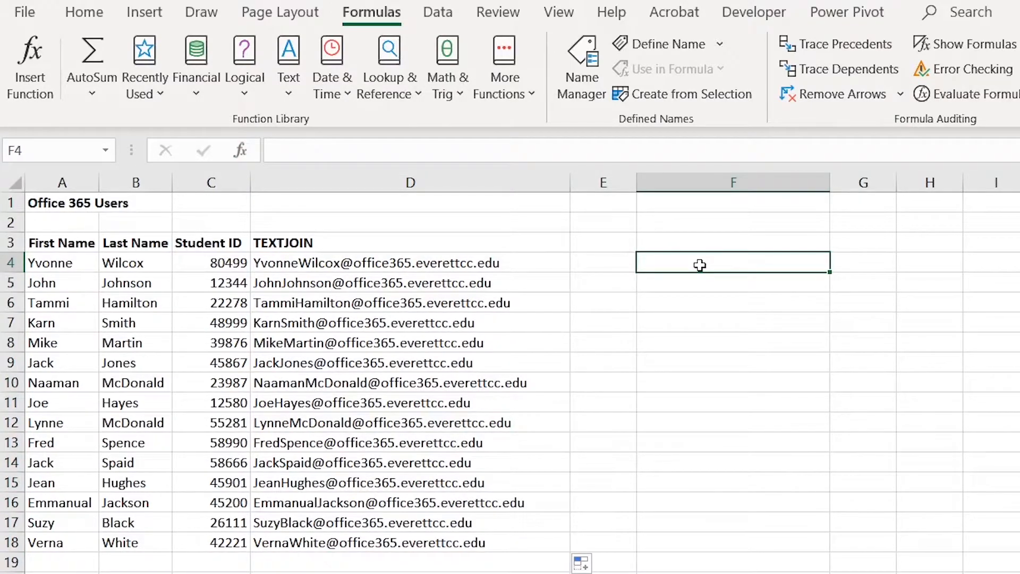
{"action": "left_click_drag", "start_coordinate": [481, 265], "coordinate": [479, 540]}
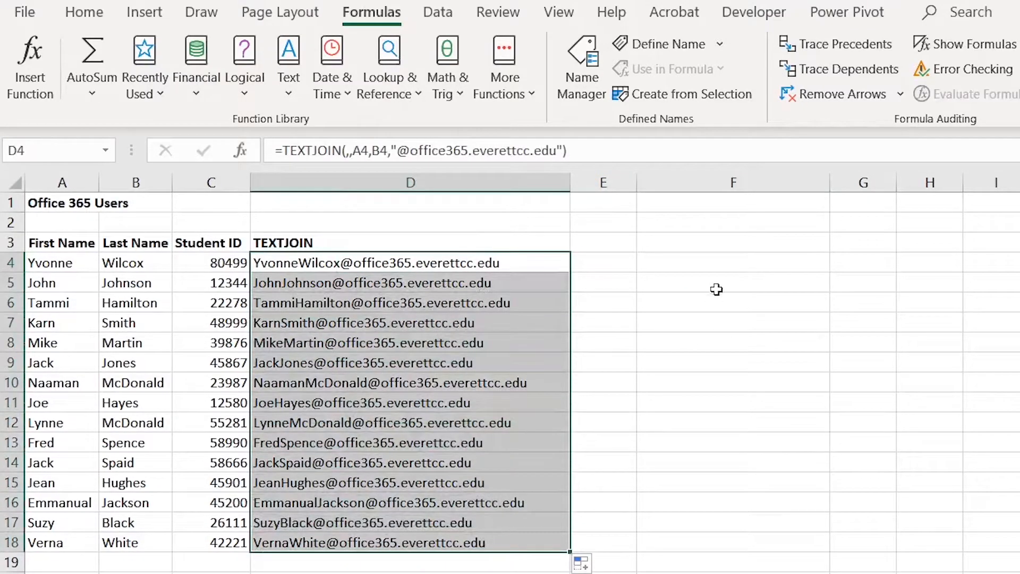
{"action": "left_click", "coordinate": [691, 258]}
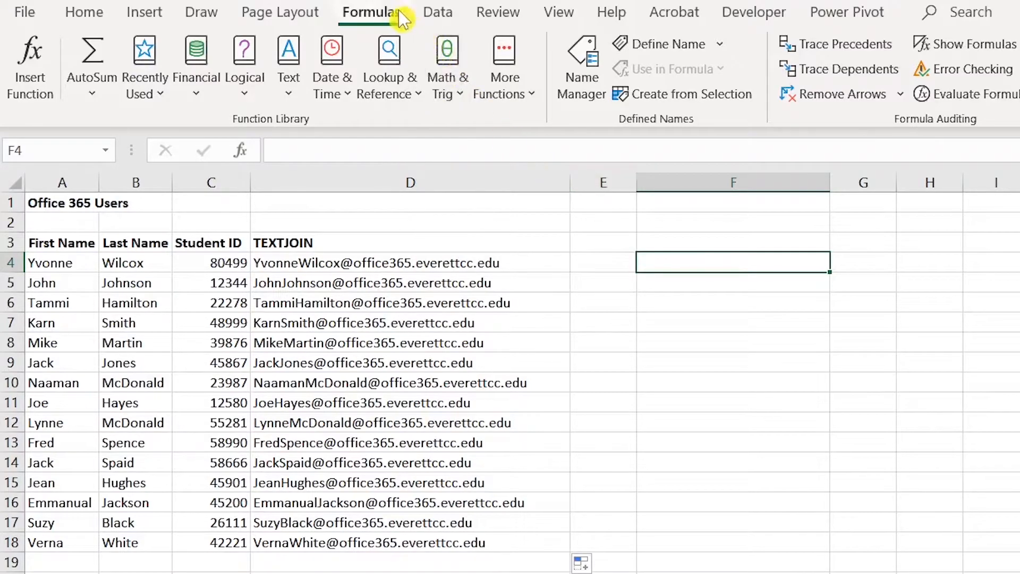
- Enter =TEXTJOIN(",",,D4:D18) in F4 to join all e-mails with commas
{"action": "left_click", "coordinate": [291, 90]}
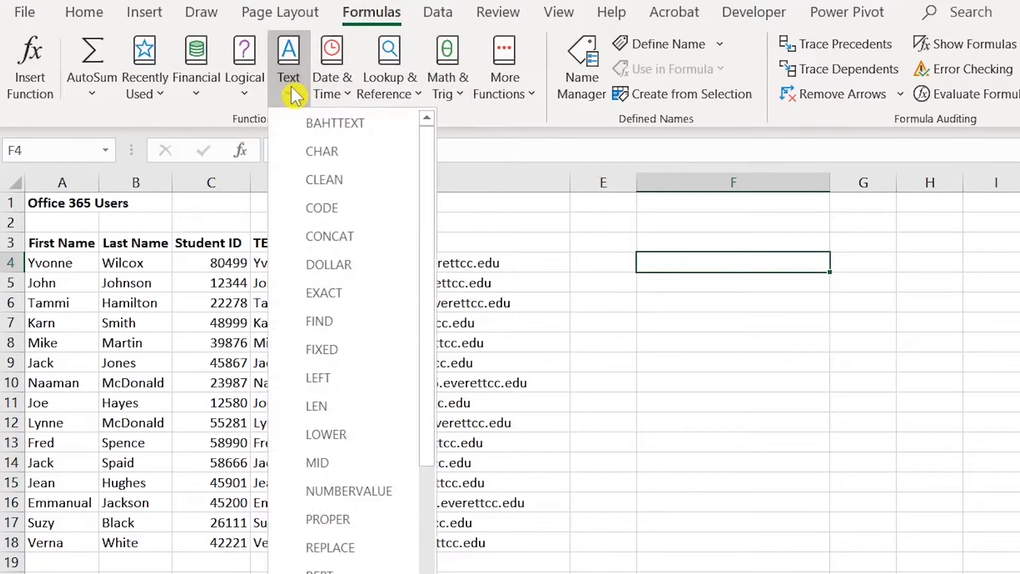
{"action": "left_click_drag", "start_coordinate": [431, 183], "coordinate": [426, 330]}
{"action": "left_click_drag", "start_coordinate": [426, 330], "coordinate": [423, 473]}
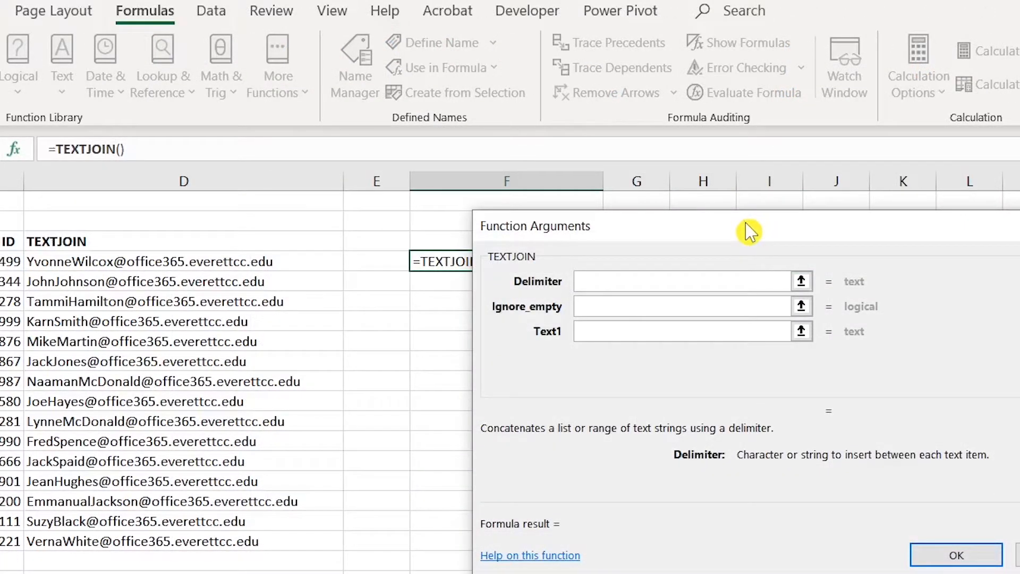
{"action": "type", "text": "\",\""}
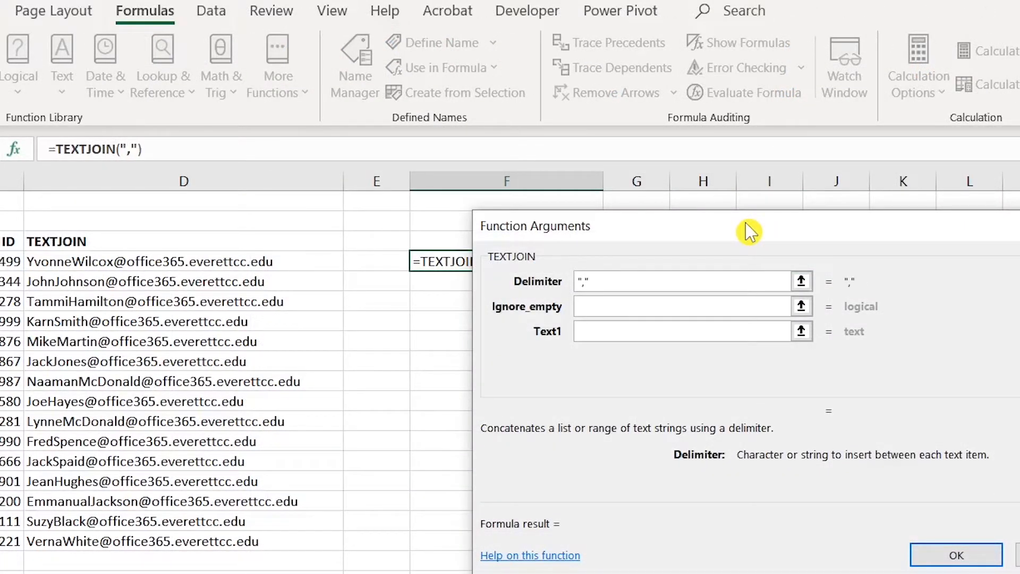
{"action": "left_click", "coordinate": [625, 306]}
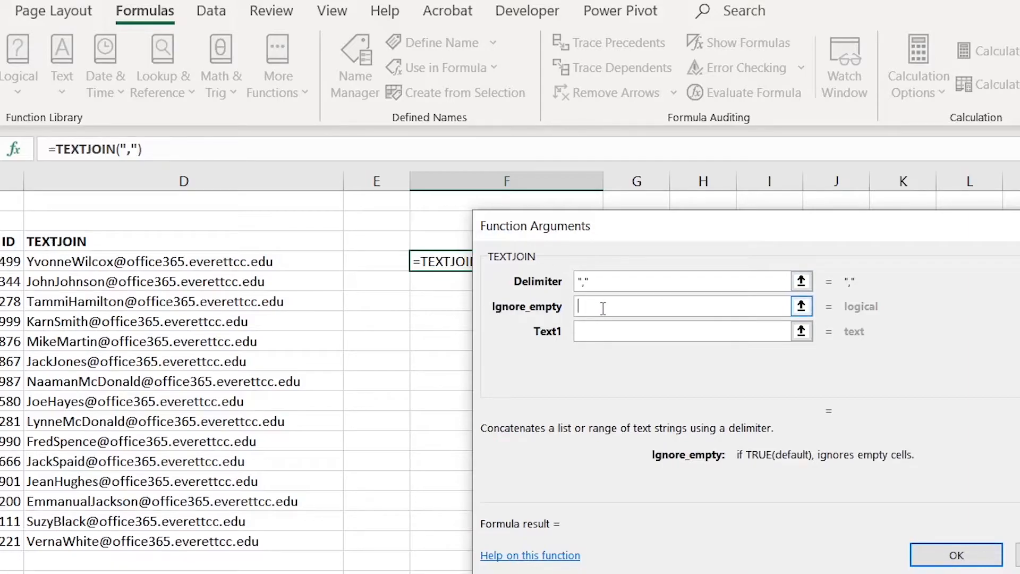
{"action": "left_click", "coordinate": [591, 333]}
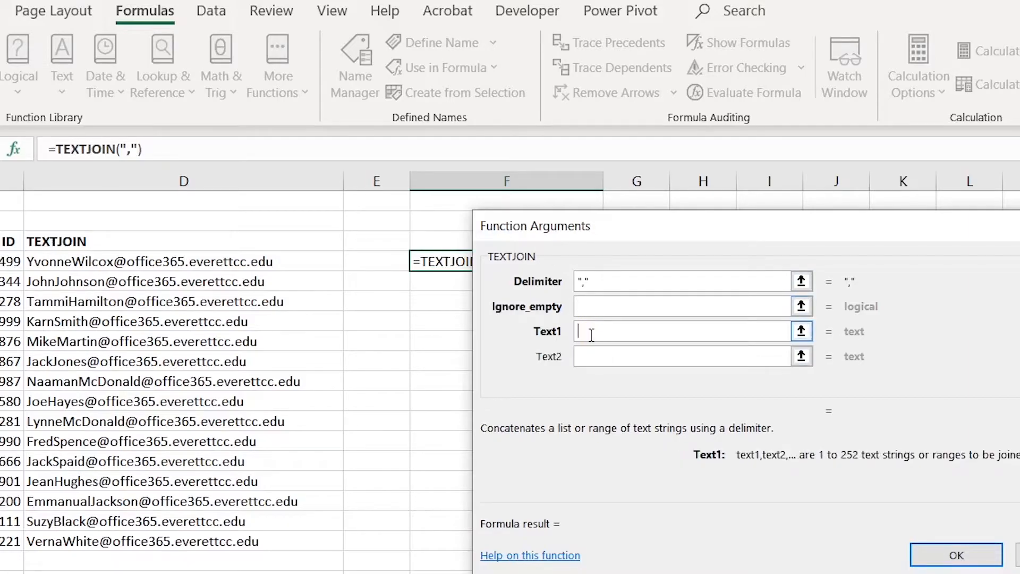
{"action": "left_click_drag", "start_coordinate": [246, 262], "coordinate": [244, 538]}
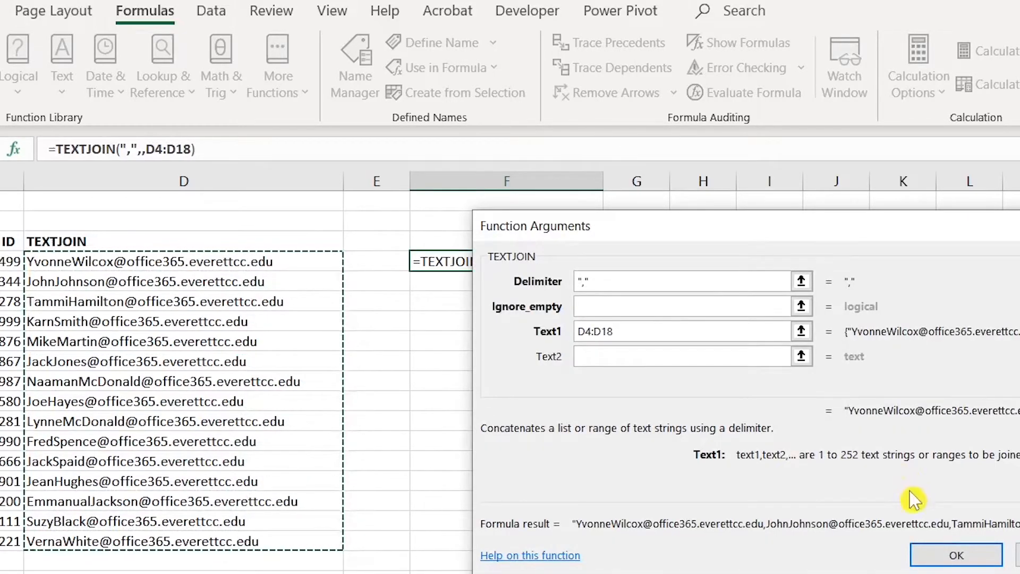
{"action": "left_click", "coordinate": [956, 556]}
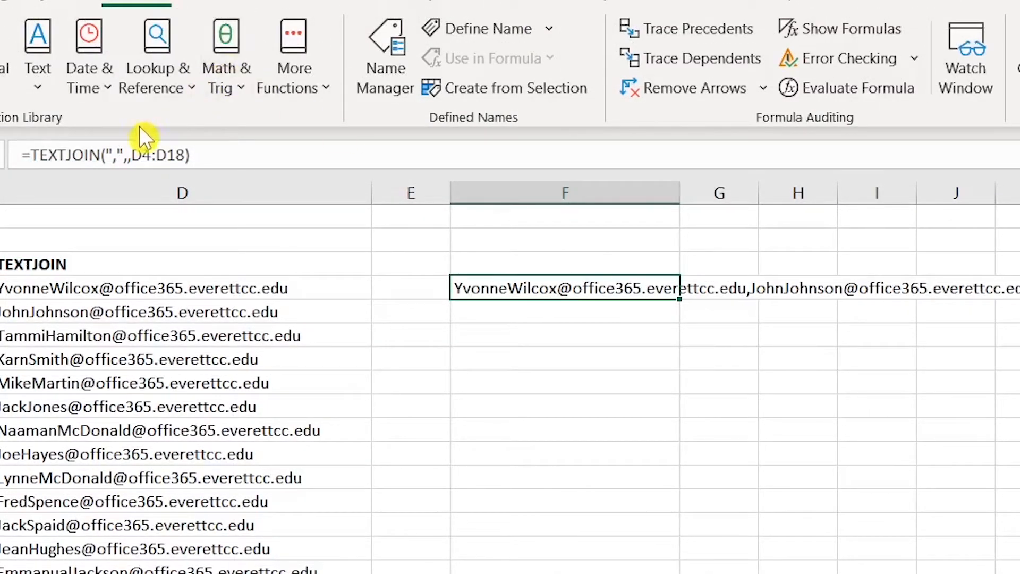
- Change F4's delimiter to a comma plus space and check the formula in-cell
{"action": "left_click", "coordinate": [117, 155]}
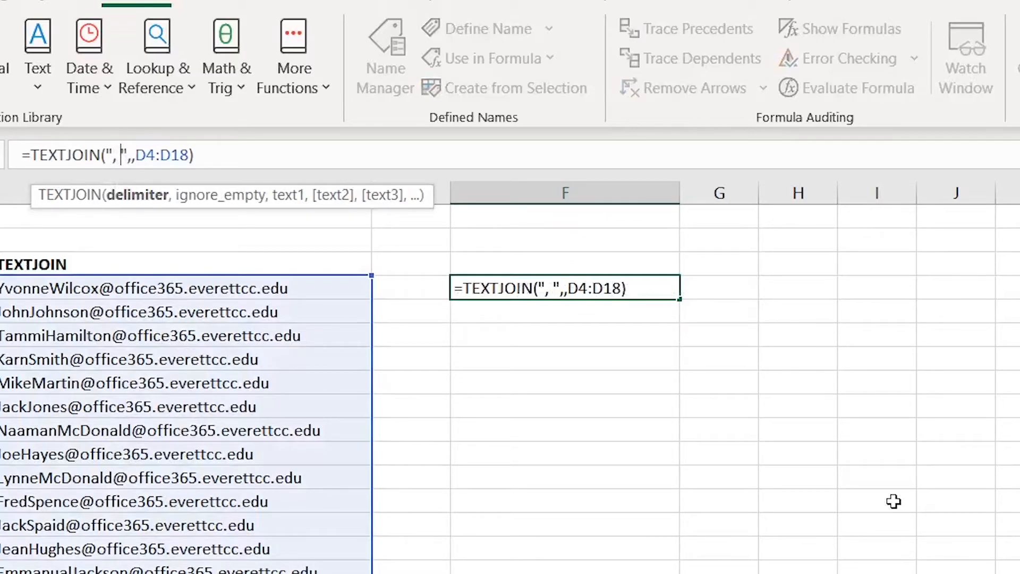
{"action": "key", "text": "Return"}
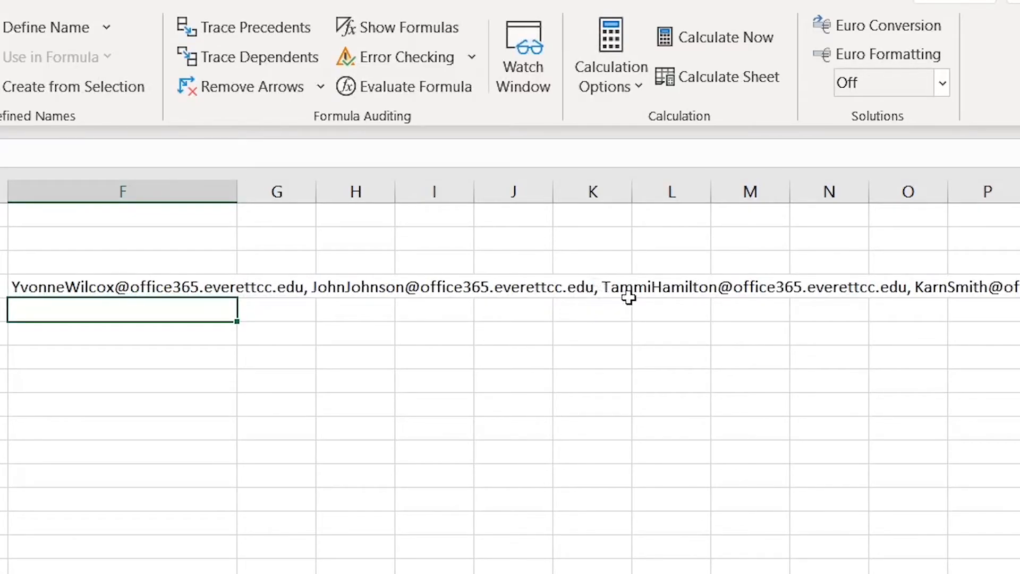
{"action": "left_click", "coordinate": [229, 288]}
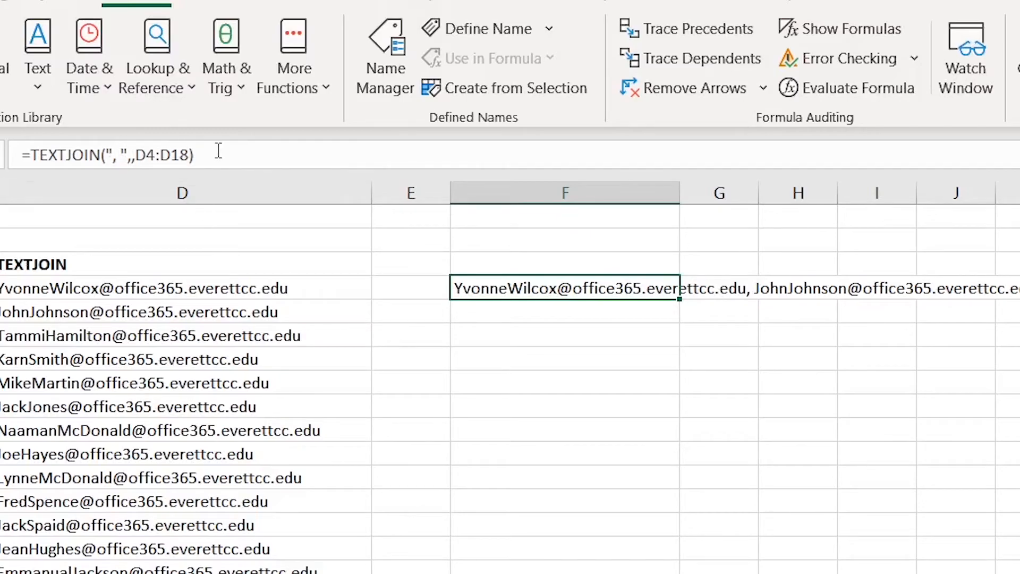
{"action": "double_click", "coordinate": [464, 290]}
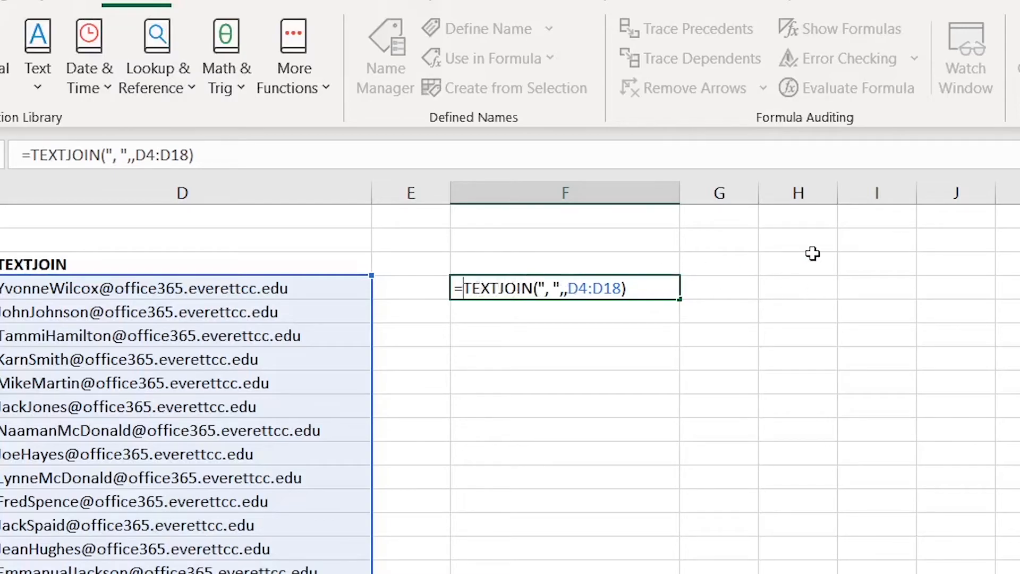
{"action": "key", "text": "Escape"}
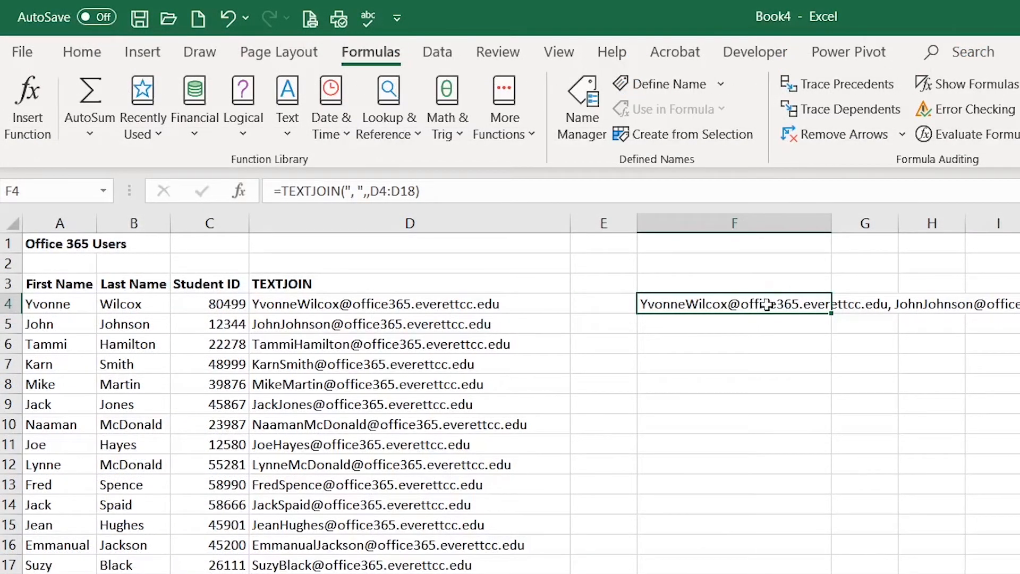
- Paste F4's joined e-mail list into F6 as values, then copy F6's text
{"action": "left_click", "coordinate": [82, 54]}
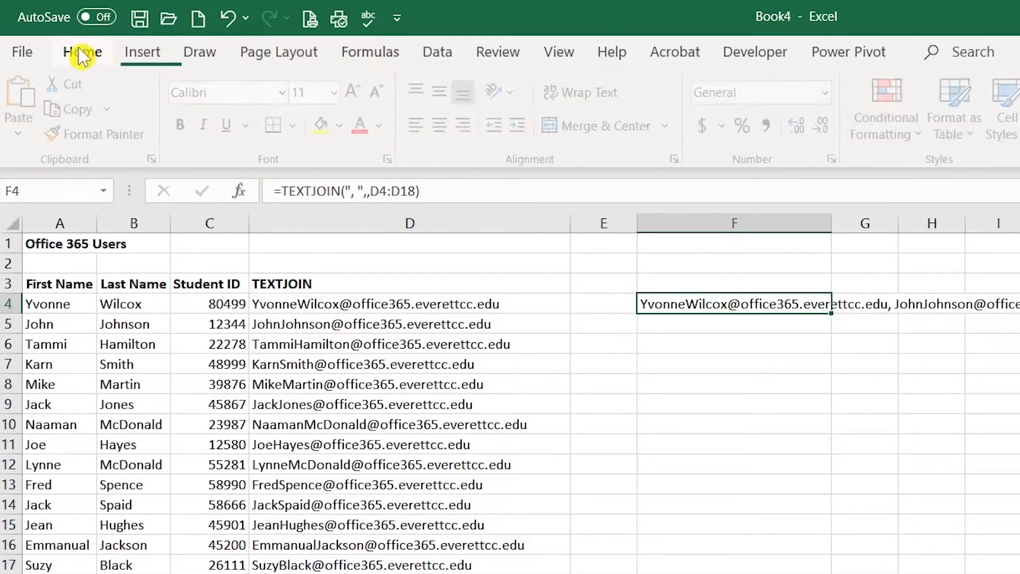
{"action": "left_click", "coordinate": [79, 109]}
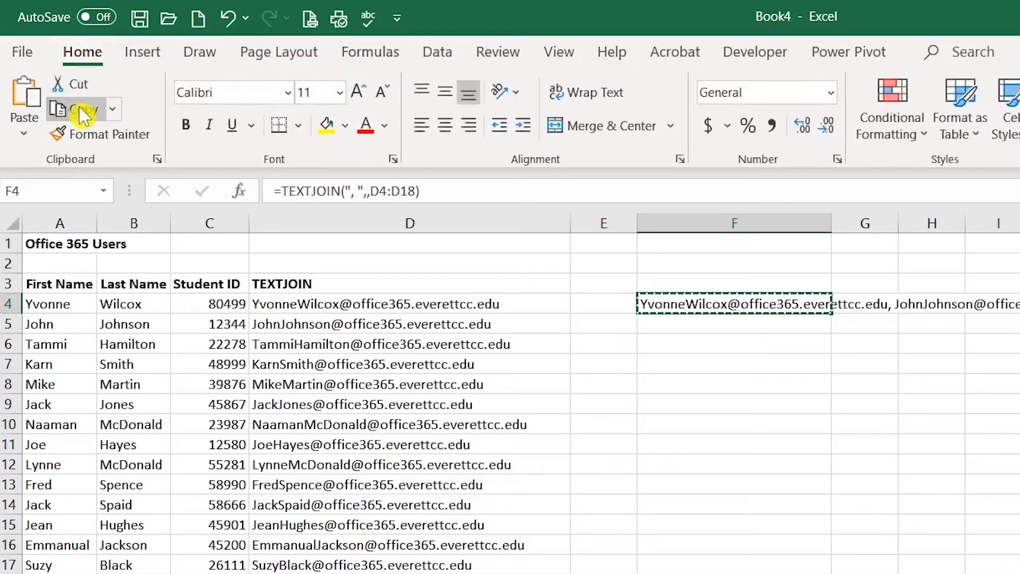
{"action": "left_click", "coordinate": [676, 343]}
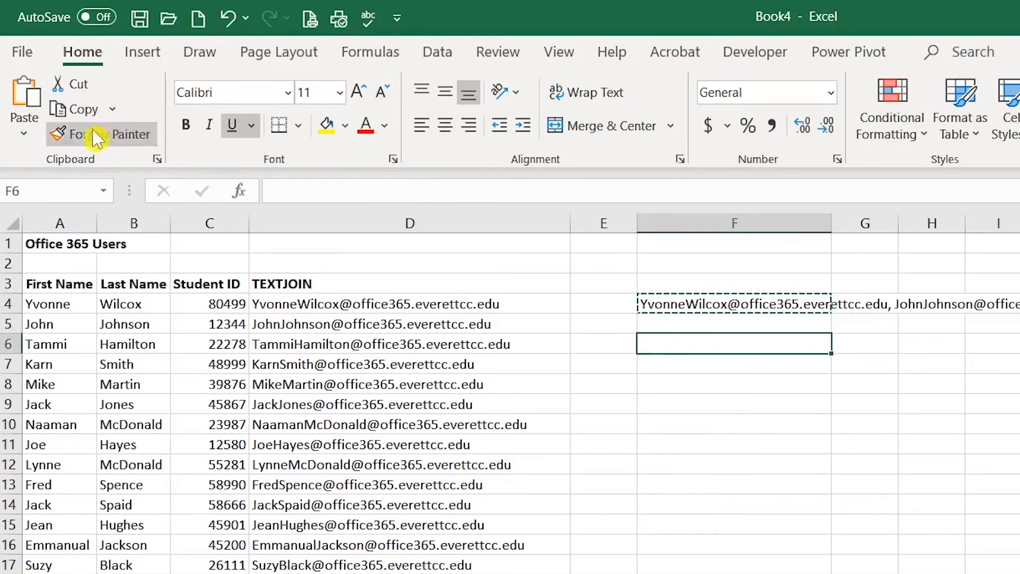
{"action": "left_click", "coordinate": [24, 133]}
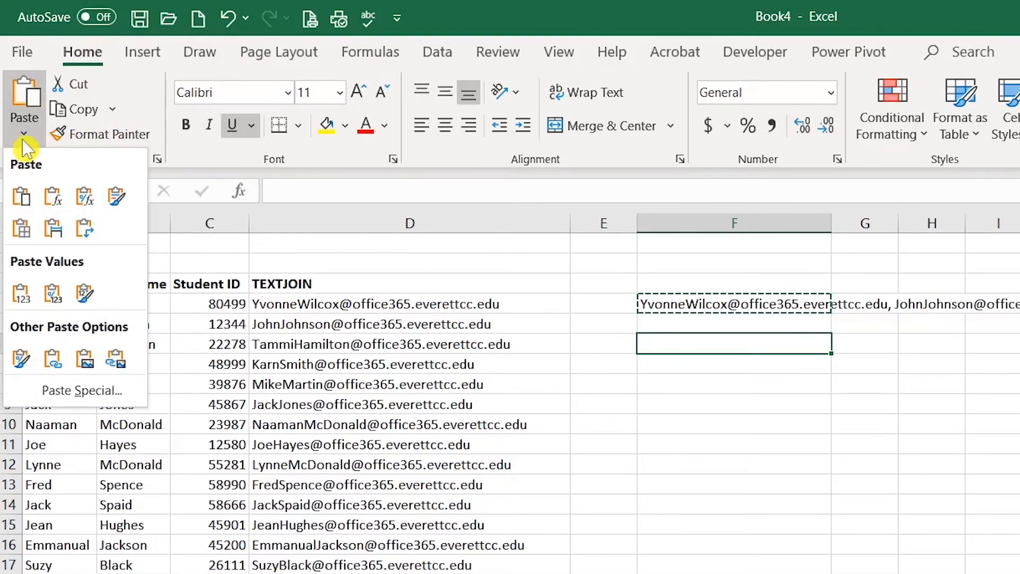
{"action": "left_click", "coordinate": [19, 295]}
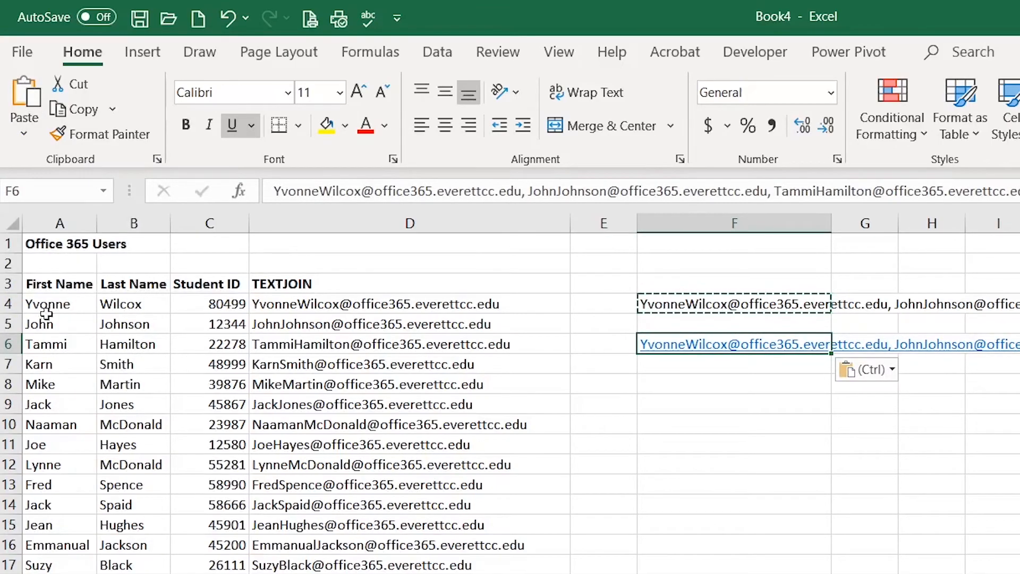
{"action": "key", "text": "Escape"}
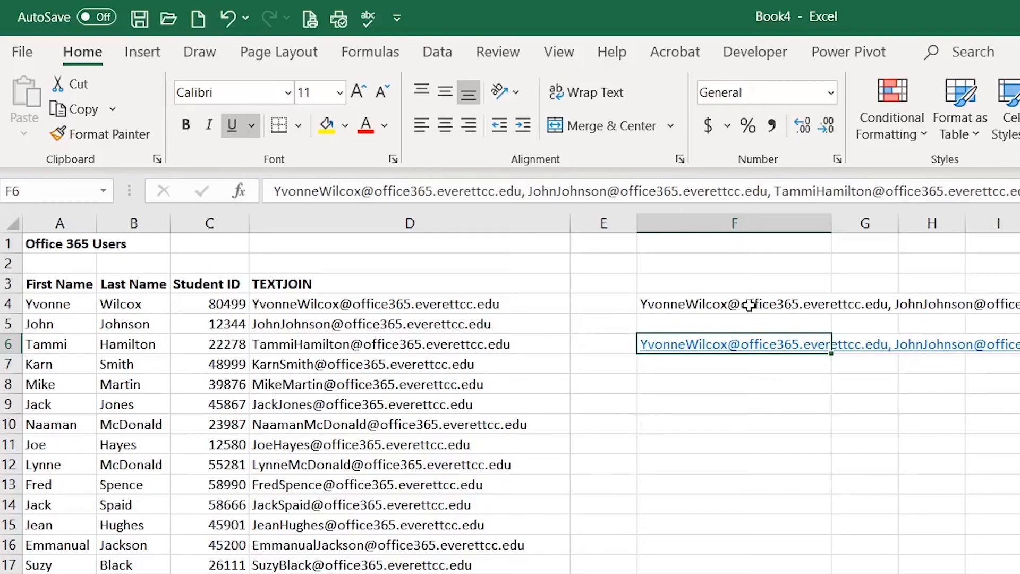
{"action": "left_click_drag", "start_coordinate": [272, 189], "coordinate": [1018, 195]}
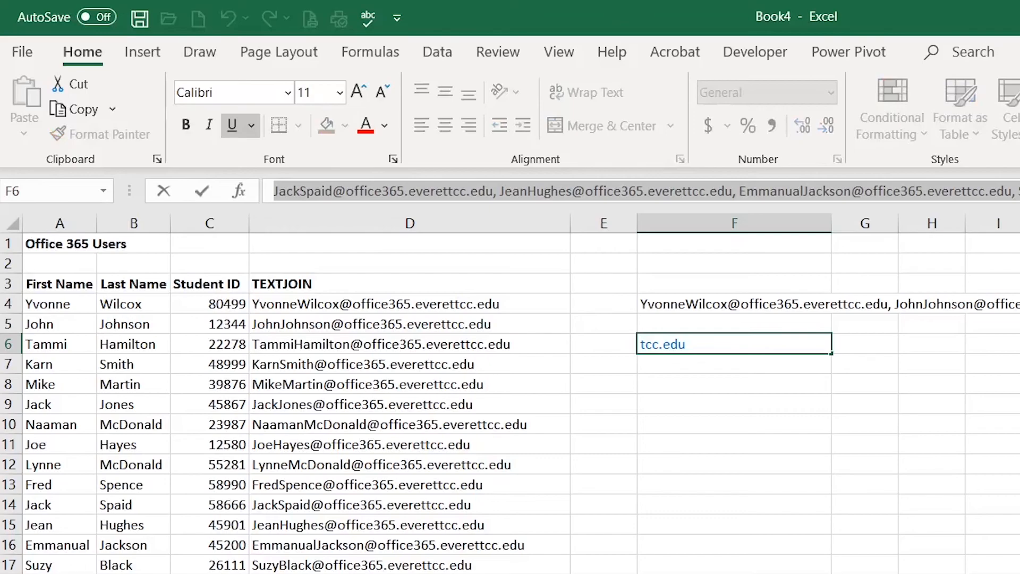
{"action": "key", "text": "ctrl+c"}
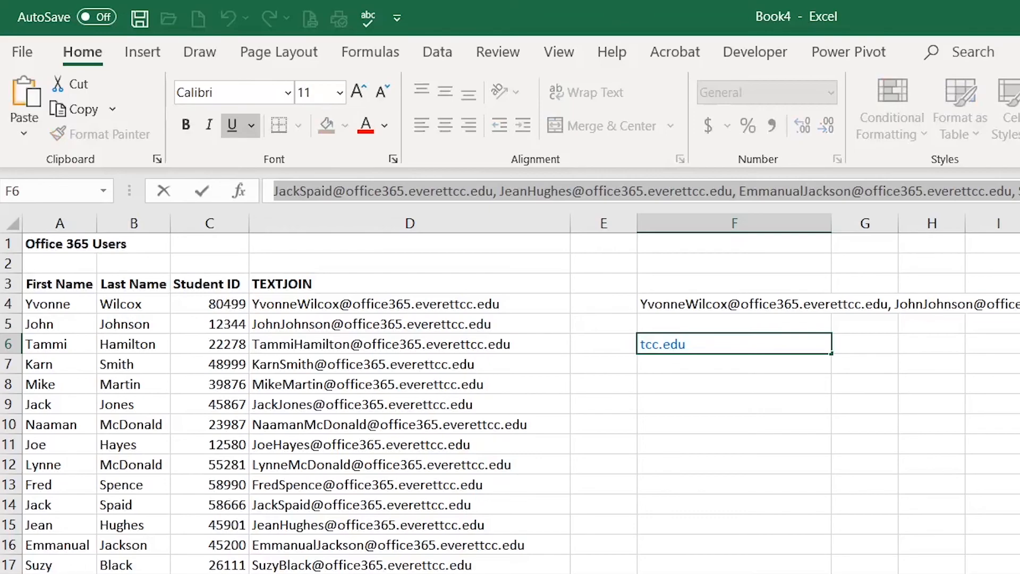